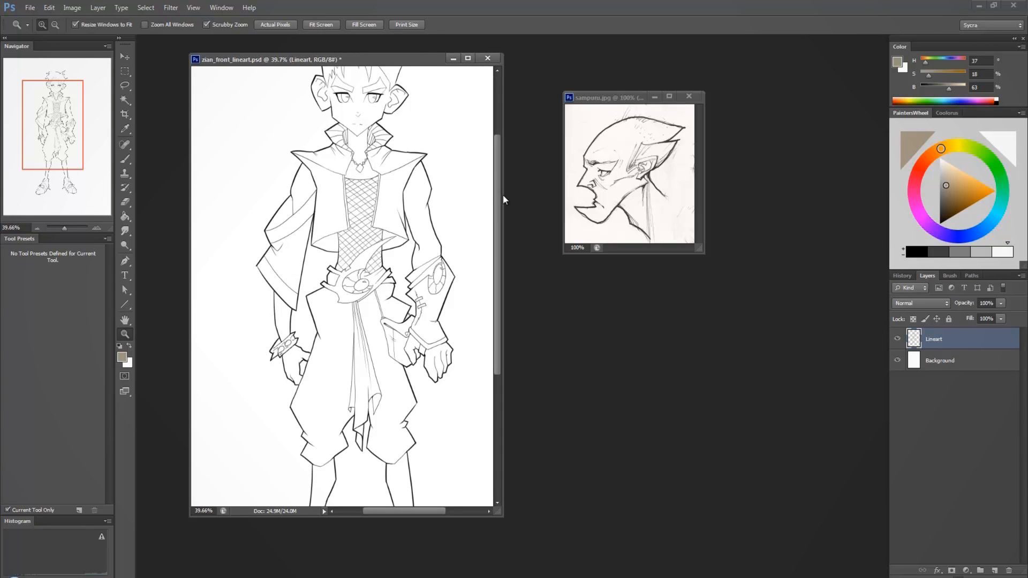
Zoom out to the full character lineart, then enlarge the sampuru.jpg window and place it beside the lineart document.
{"action": "left_click_drag", "start_coordinate": [399, 174], "coordinate": [381, 262]}
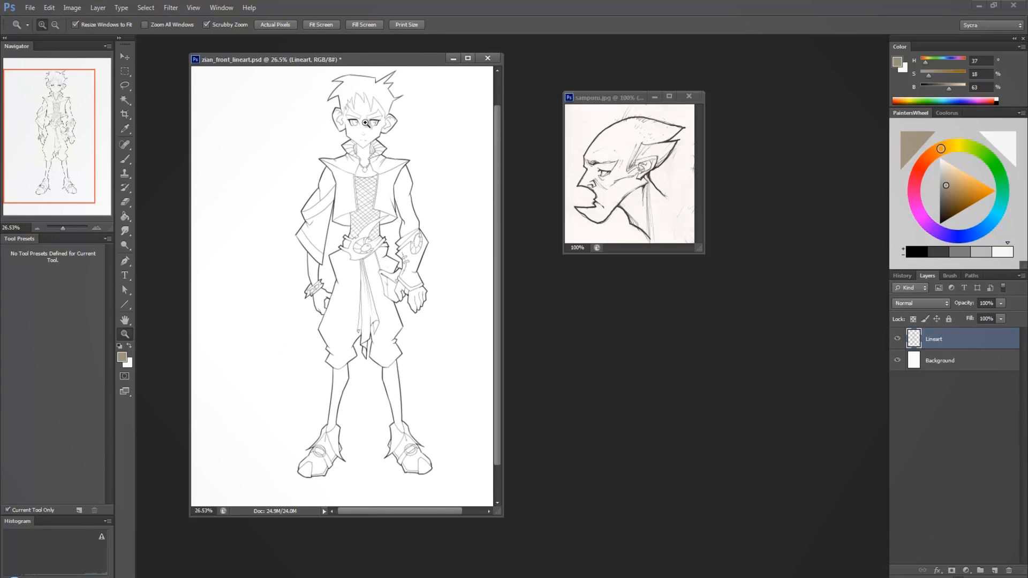
{"action": "left_click", "coordinate": [628, 103]}
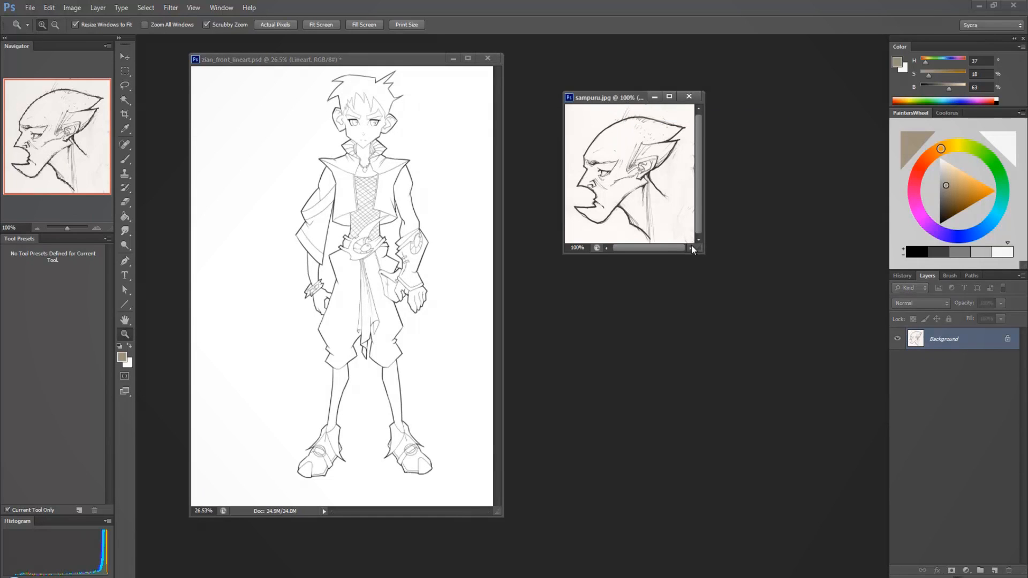
{"action": "left_click_drag", "start_coordinate": [702, 252], "coordinate": [730, 425]}
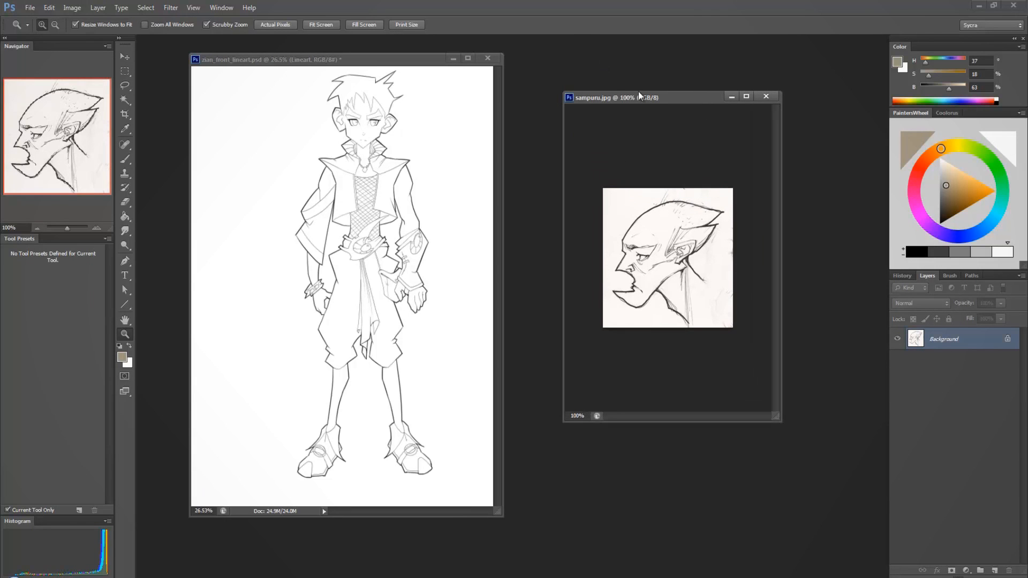
{"action": "left_click_drag", "start_coordinate": [645, 99], "coordinate": [592, 145]}
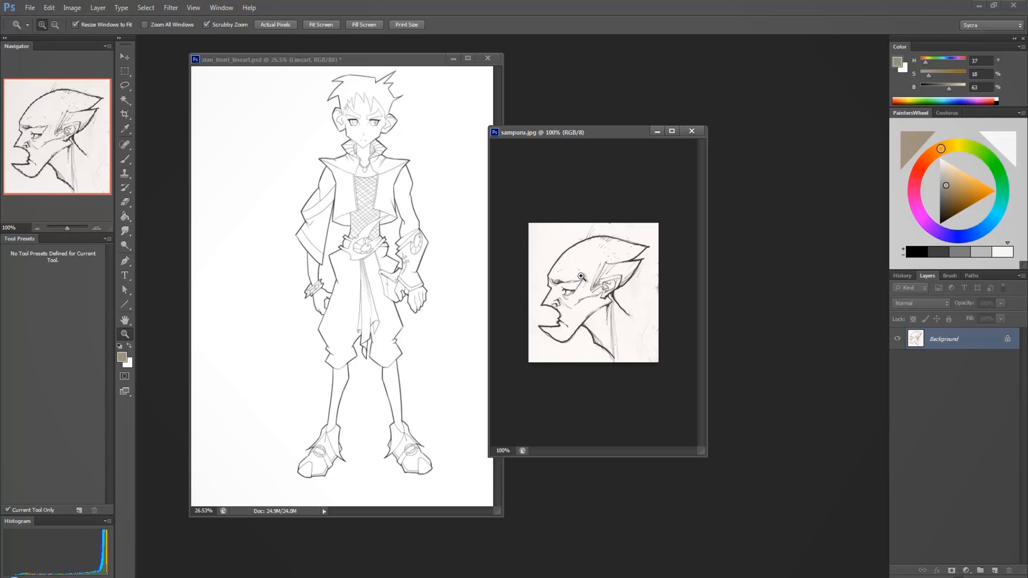
Lock the transparent pixels of the Lineart layer in zian_front_lineart.psd and choose the Default Hard Round Brush preset.
{"action": "left_click", "coordinate": [427, 63]}
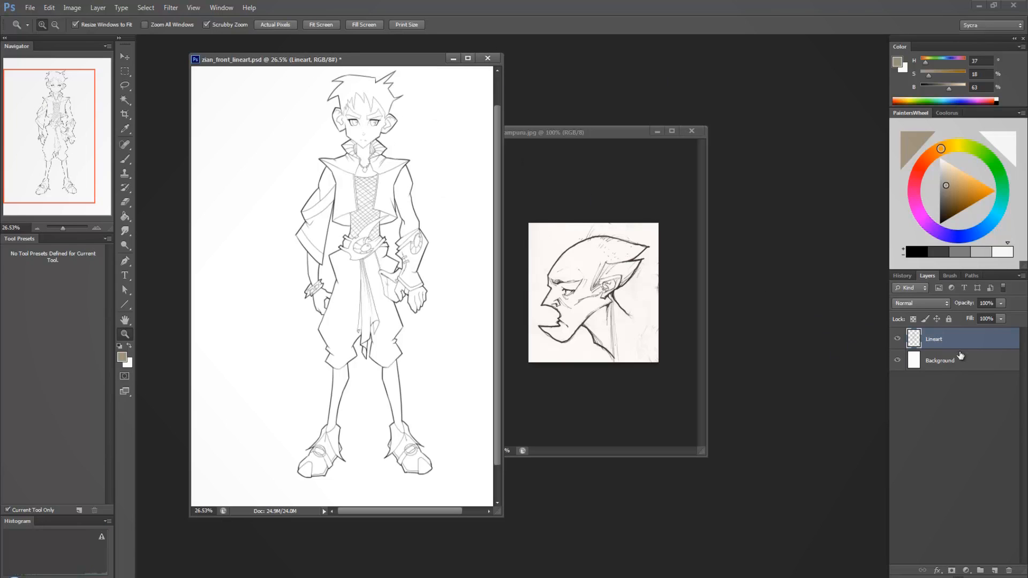
{"action": "left_click", "coordinate": [914, 319]}
{"action": "left_click", "coordinate": [125, 159]}
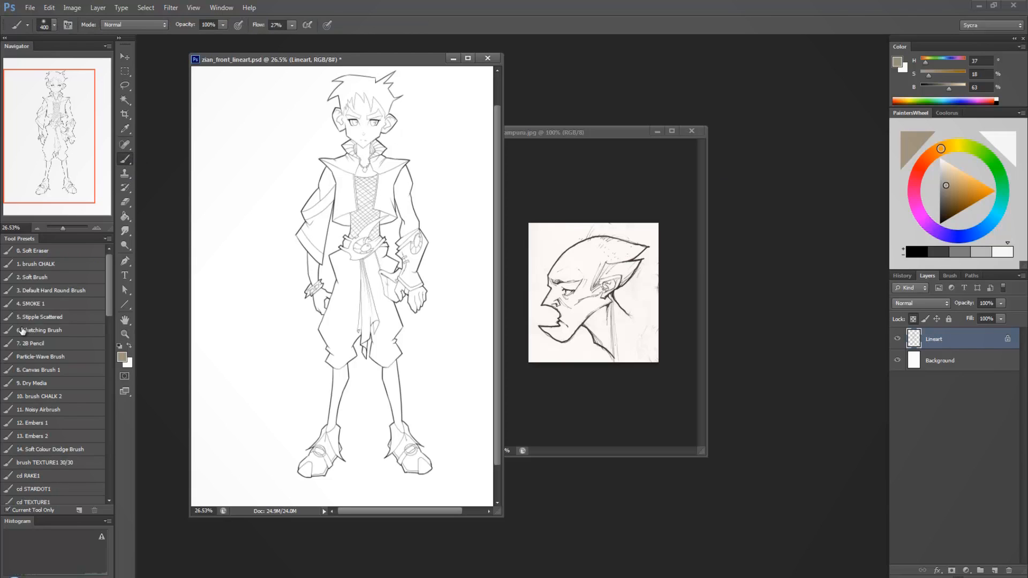
{"action": "left_click", "coordinate": [59, 292]}
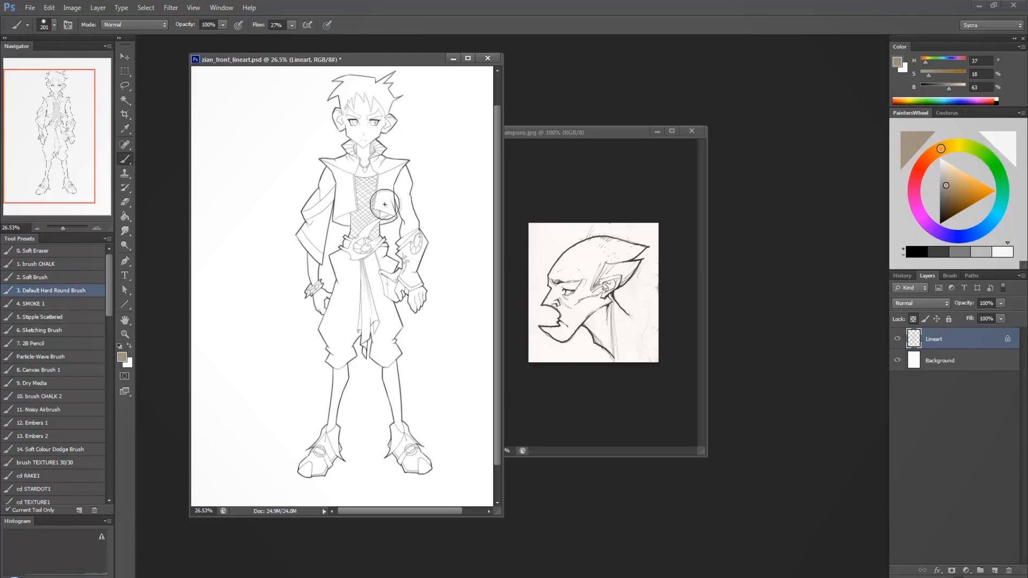
Try recolouring the character's lines with brush strokes in the current brown and in bright magenta, undoing each attempt.
{"action": "mouse_move", "coordinate": [409, 166]}
{"action": "left_mouse_down"}
{"action": "mouse_move", "coordinate": [350, 131]}
{"action": "mouse_move", "coordinate": [432, 78]}
{"action": "left_mouse_up"}
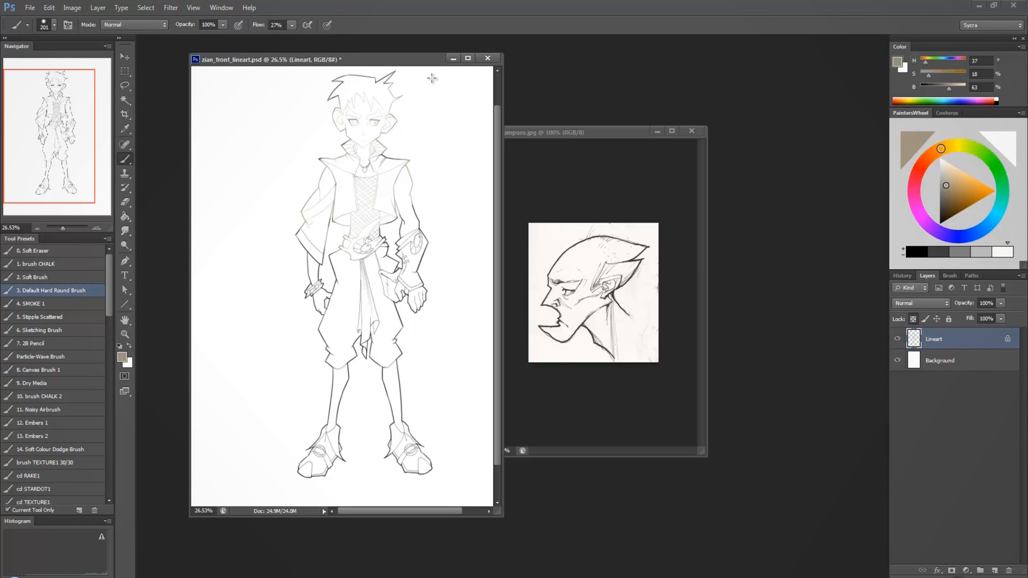
{"action": "key", "text": "ctrl+z"}
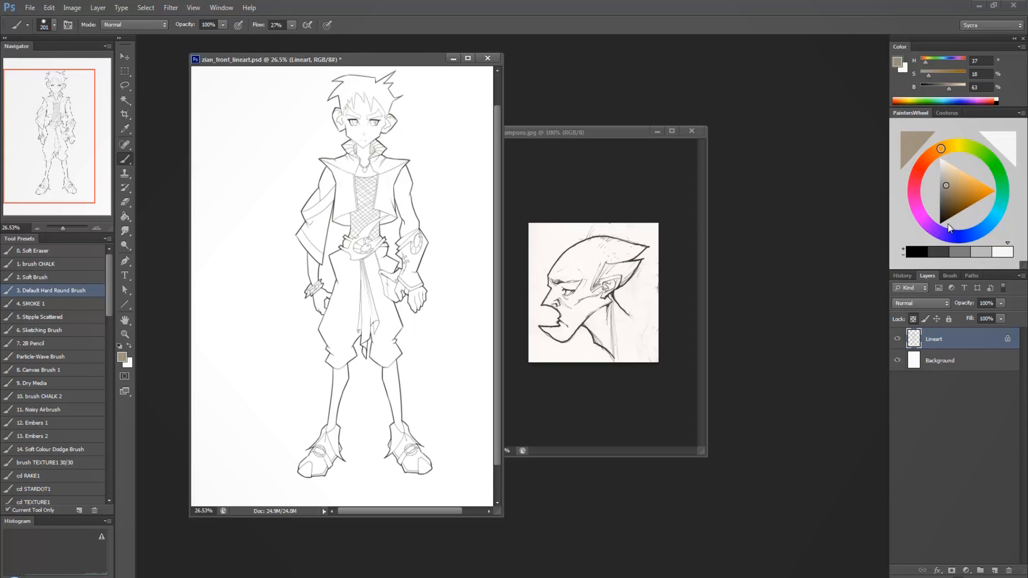
{"action": "left_click", "coordinate": [923, 219]}
{"action": "left_click", "coordinate": [995, 191]}
{"action": "mouse_move", "coordinate": [426, 156]}
{"action": "left_mouse_down"}
{"action": "mouse_move", "coordinate": [375, 220]}
{"action": "mouse_move", "coordinate": [434, 229]}
{"action": "mouse_move", "coordinate": [449, 248]}
{"action": "mouse_move", "coordinate": [423, 305]}
{"action": "left_mouse_up"}
{"action": "key", "text": "ctrl+z"}
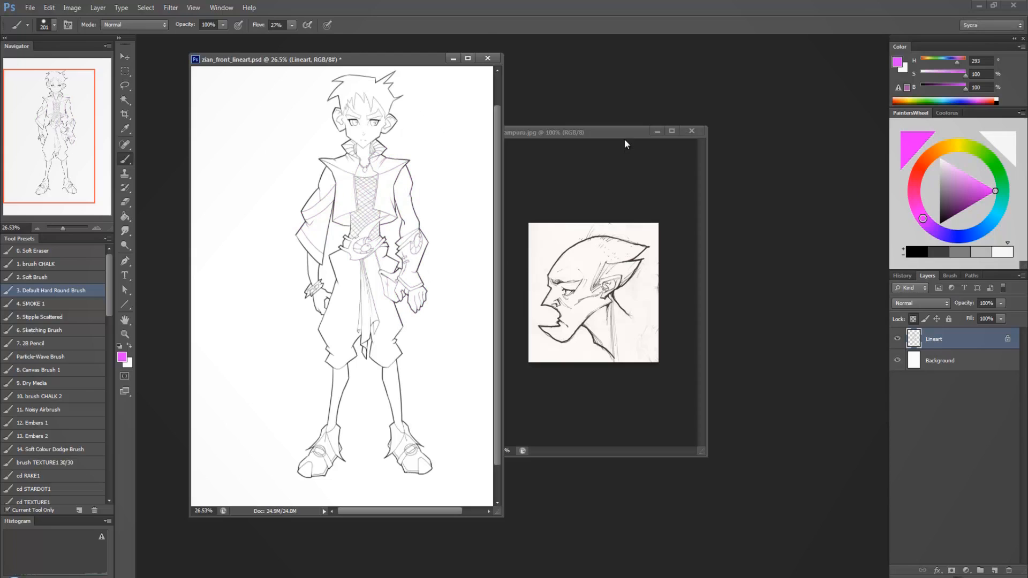
Duplicate the Background layer of sampuru.jpg and insert a new white-filled layer between the original and the copy.
{"action": "left_click", "coordinate": [625, 137]}
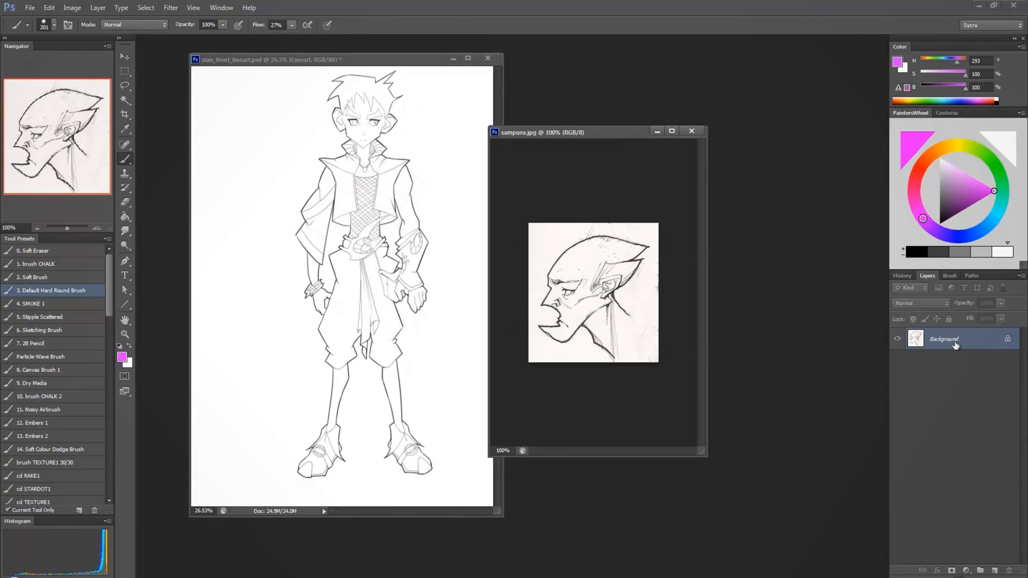
{"action": "left_click_drag", "start_coordinate": [951, 341], "coordinate": [994, 570]}
{"action": "left_click", "coordinate": [975, 361]}
{"action": "left_click", "coordinate": [993, 571]}
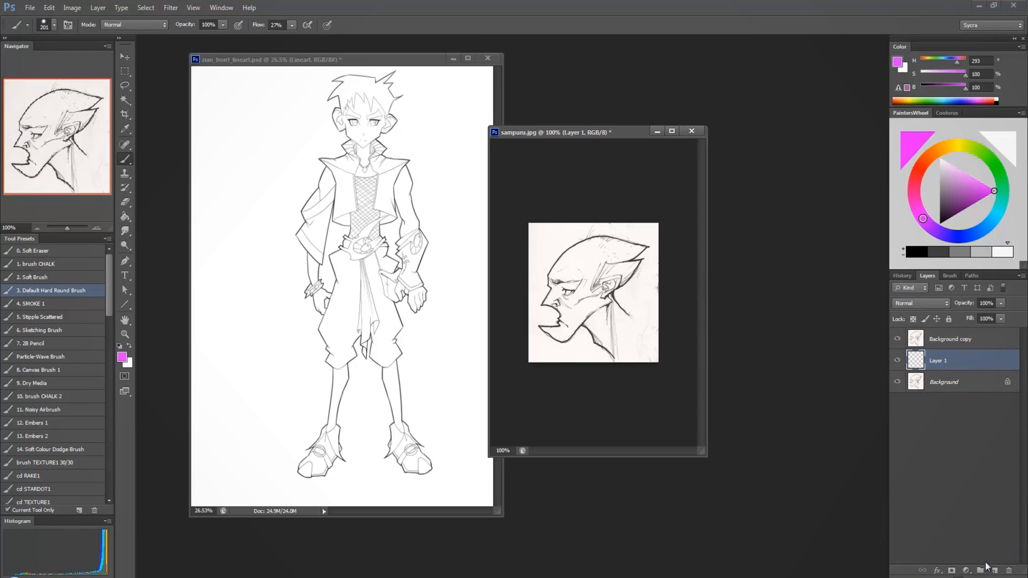
{"action": "key", "text": "ctrl+BackSpace"}
Set the blend mode of the Background copy layer to Multiply.
{"action": "left_click", "coordinate": [980, 335]}
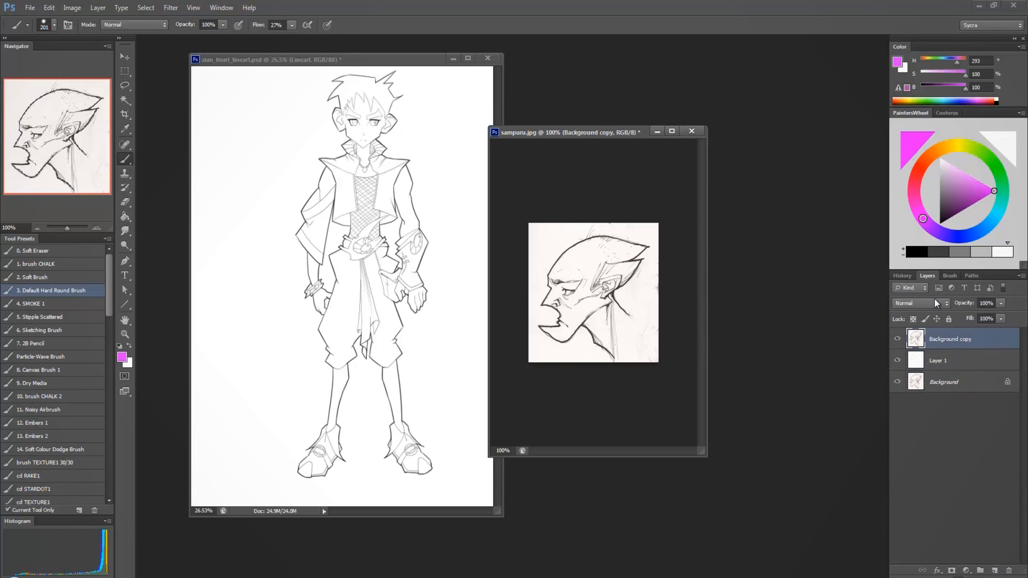
{"action": "left_click", "coordinate": [934, 301]}
{"action": "left_click", "coordinate": [921, 345]}
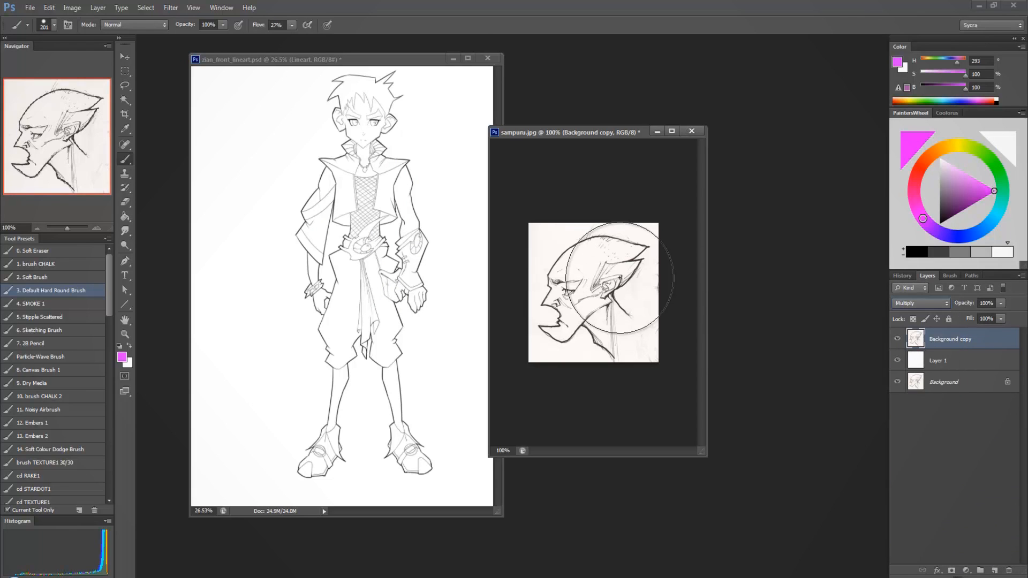
Try painting magenta on the white layer beneath the multiplied sketch, and undo it.
{"action": "left_click", "coordinate": [952, 365]}
{"action": "mouse_move", "coordinate": [670, 225]}
{"action": "left_mouse_down"}
{"action": "mouse_move", "coordinate": [540, 257]}
{"action": "mouse_move", "coordinate": [598, 269]}
{"action": "mouse_move", "coordinate": [624, 220]}
{"action": "mouse_move", "coordinate": [648, 286]}
{"action": "left_mouse_up"}
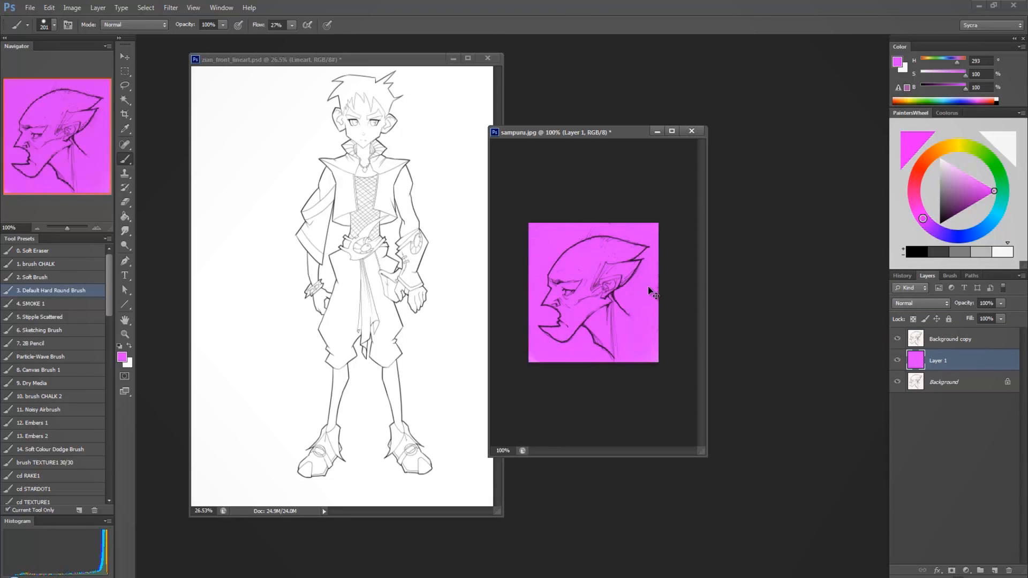
{"action": "key", "text": "ctrl+z"}
Delete the Background copy layer and Layer 1 from sampuru.jpg.
{"action": "left_click", "coordinate": [969, 343]}
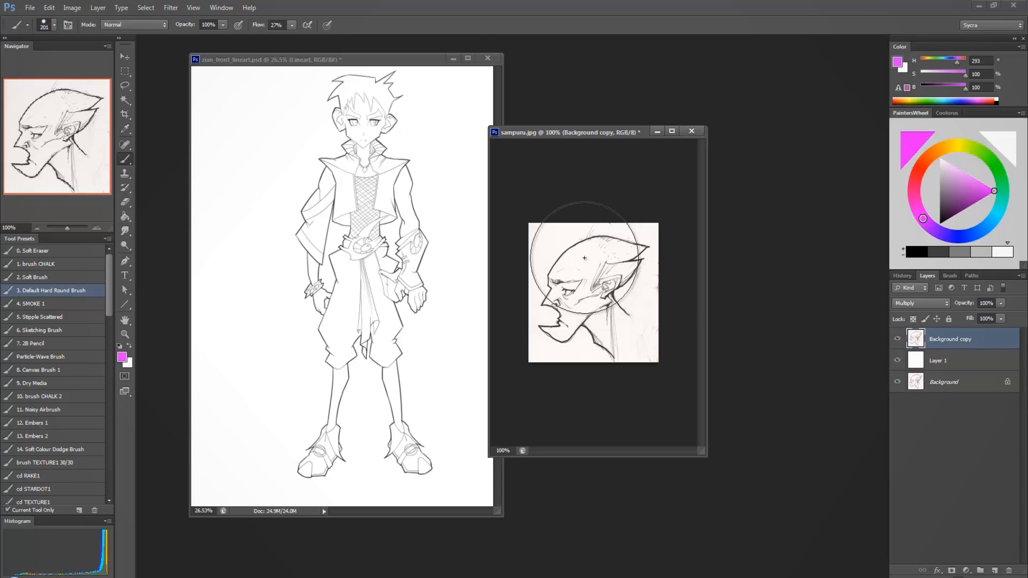
{"action": "left_click", "coordinate": [969, 361], "text": "shift"}
{"action": "left_click_drag", "start_coordinate": [969, 361], "coordinate": [1010, 569]}
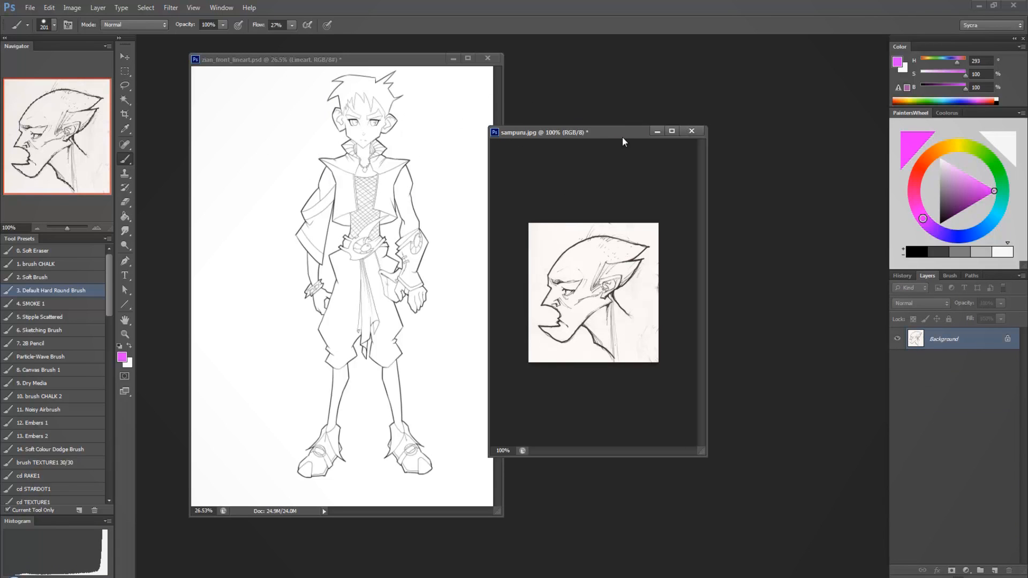
Move the sampuru.jpg window over the lineart document and leave the sketch as the active document.
{"action": "mouse_move", "coordinate": [622, 138]}
{"action": "left_mouse_down"}
{"action": "mouse_move", "coordinate": [477, 143]}
{"action": "mouse_move", "coordinate": [522, 130]}
{"action": "left_mouse_up"}
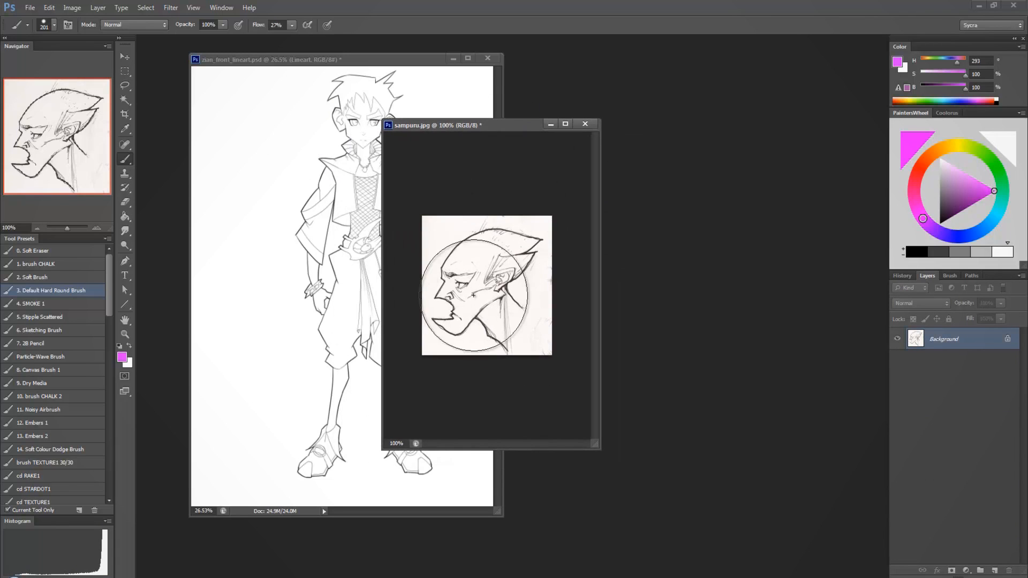
{"action": "left_click", "coordinate": [418, 58]}
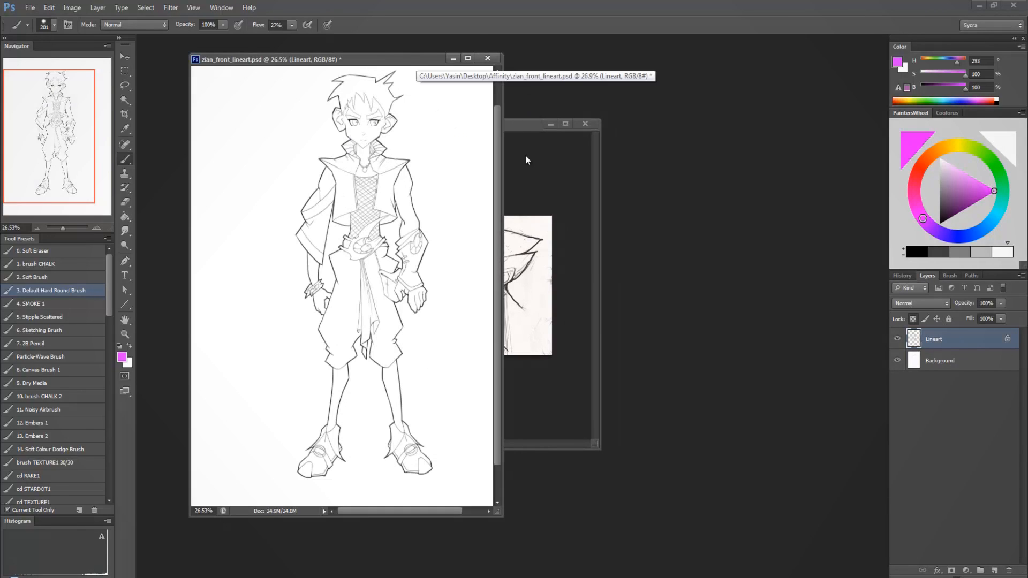
{"action": "left_click", "coordinate": [520, 126]}
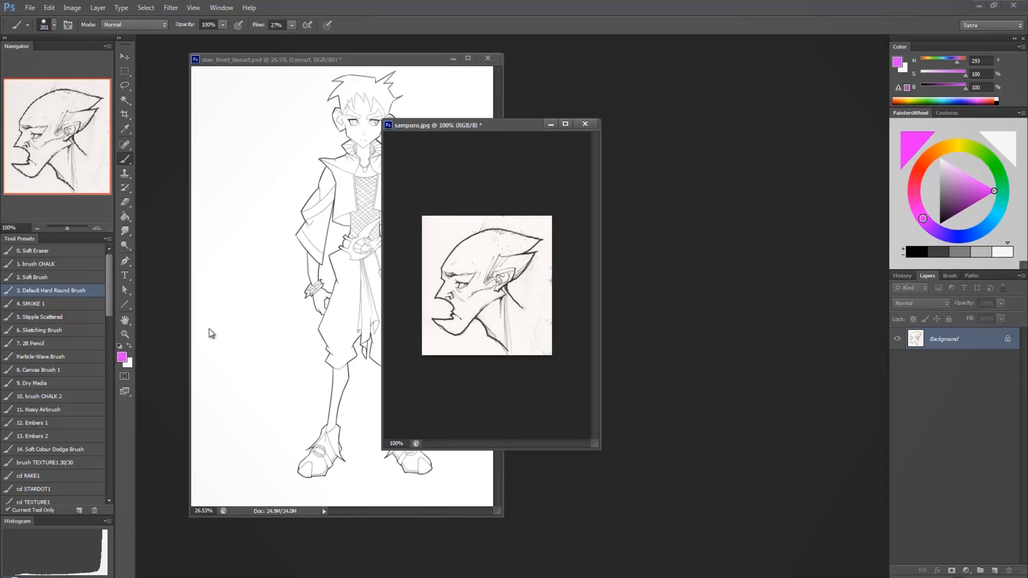
Set the foreground colour to pure black (000000).
{"action": "left_click", "coordinate": [122, 358]}
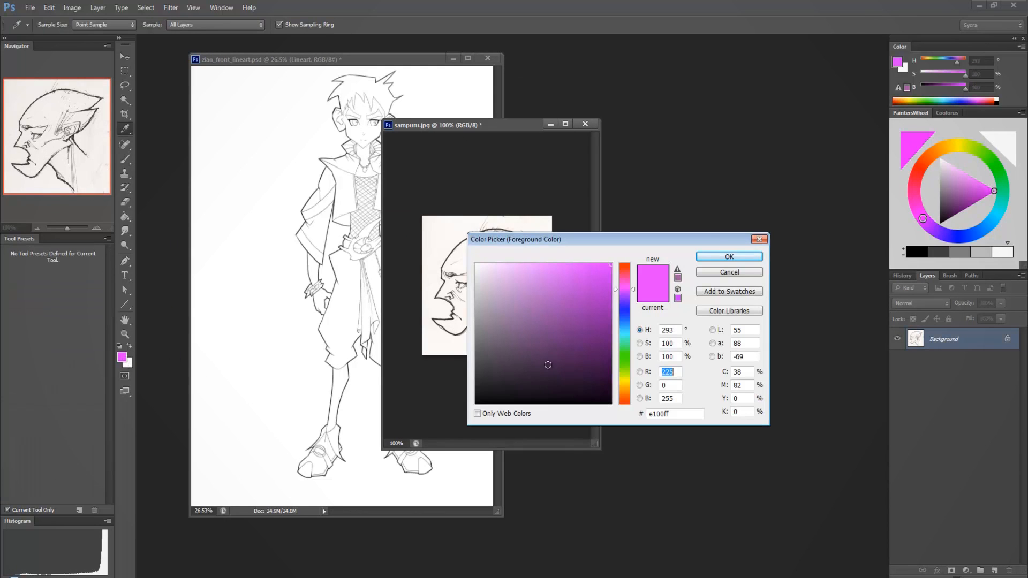
{"action": "left_click_drag", "start_coordinate": [558, 320], "coordinate": [647, 484]}
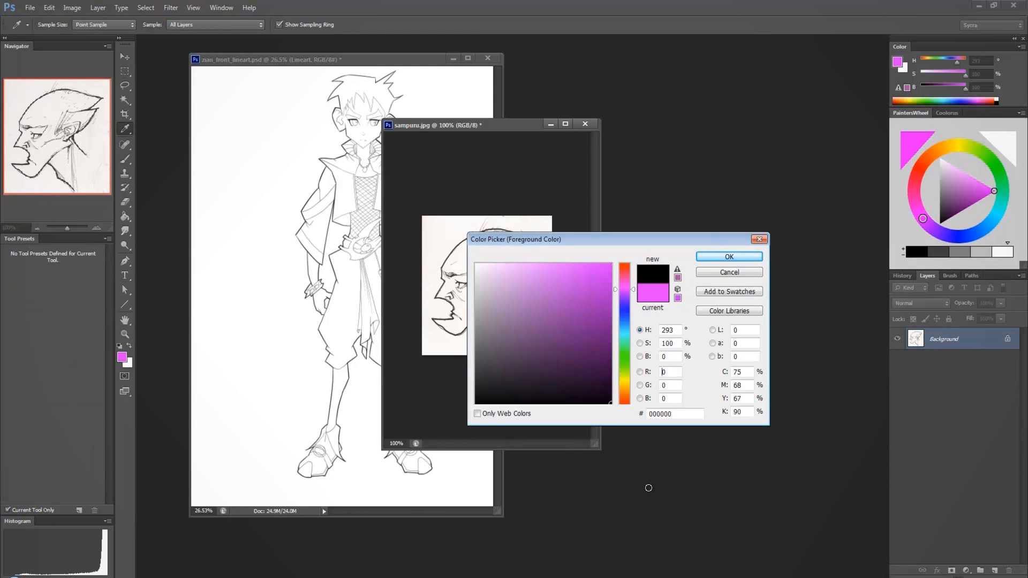
{"action": "left_click", "coordinate": [729, 256]}
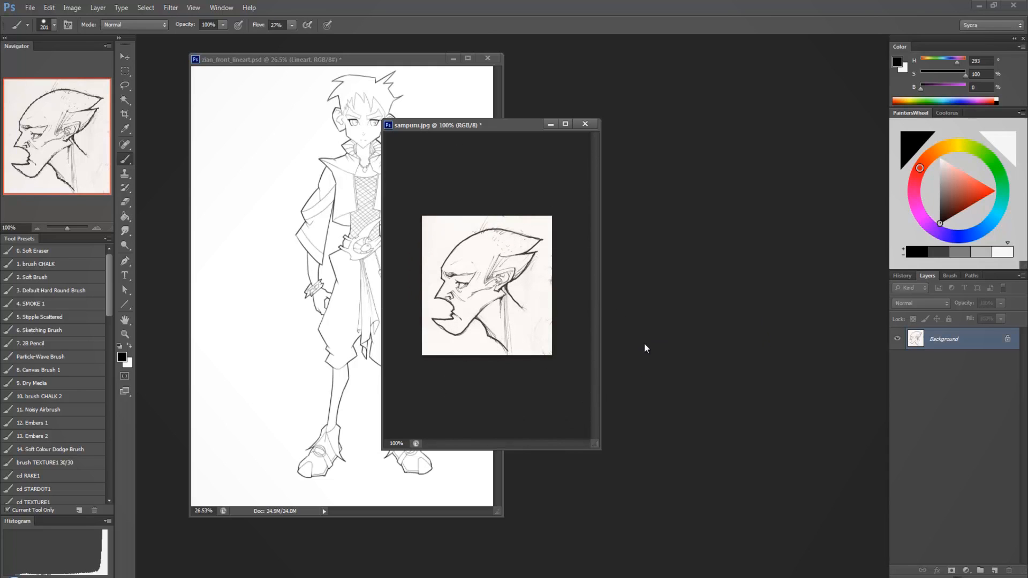
Select the entire sketch and apply Levels with a white input of 229 and a midtone value of 1.10.
{"action": "key", "text": "ctrl+a"}
{"action": "key", "text": "ctrl+l"}
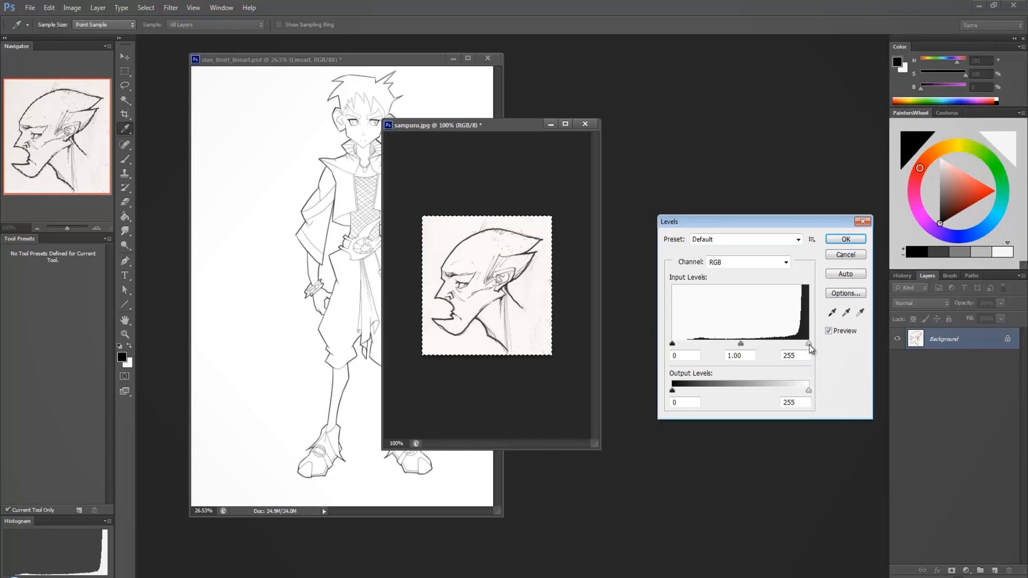
{"action": "mouse_move", "coordinate": [809, 344]}
{"action": "left_mouse_down"}
{"action": "mouse_move", "coordinate": [718, 342]}
{"action": "mouse_move", "coordinate": [810, 342]}
{"action": "mouse_move", "coordinate": [720, 343]}
{"action": "mouse_move", "coordinate": [736, 344]}
{"action": "mouse_move", "coordinate": [728, 341]}
{"action": "left_mouse_up"}
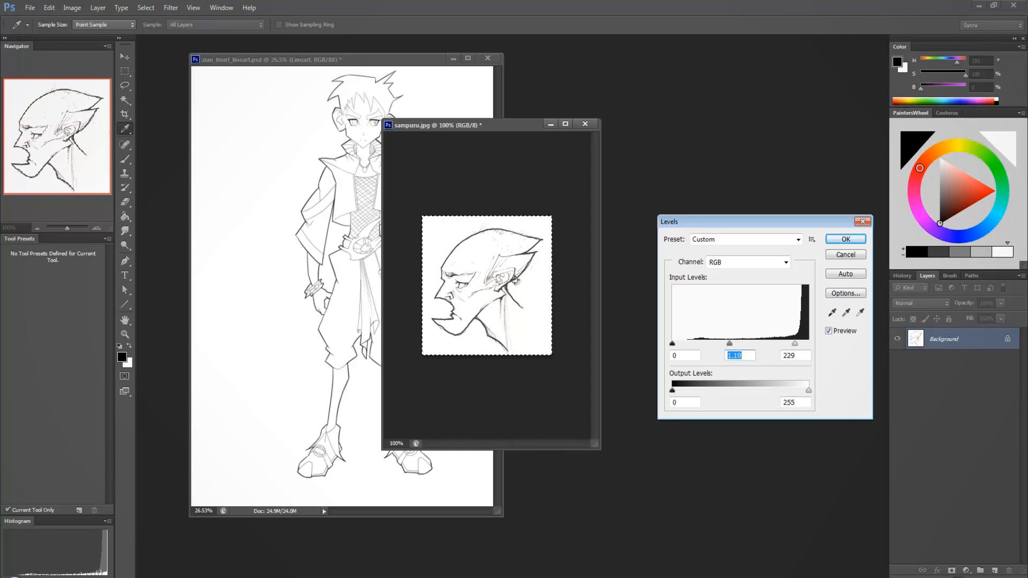
{"action": "left_click", "coordinate": [841, 238]}
{"action": "key", "text": "b"}
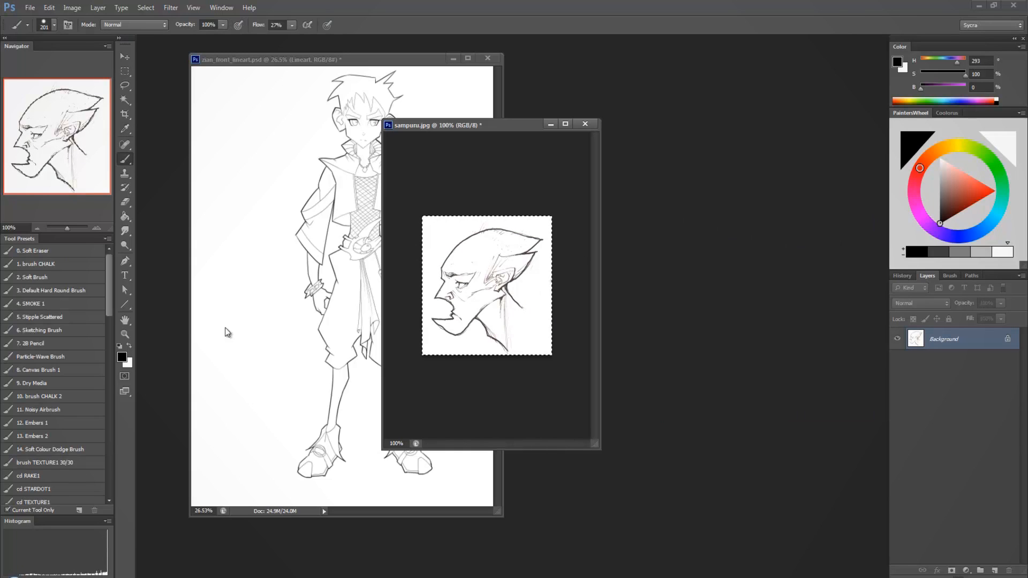
Compare the sketch's paper background and lines at up to 500% zoom with and without the Levels adjustment.
{"action": "left_click", "coordinate": [129, 335]}
{"action": "left_click", "coordinate": [420, 160]}
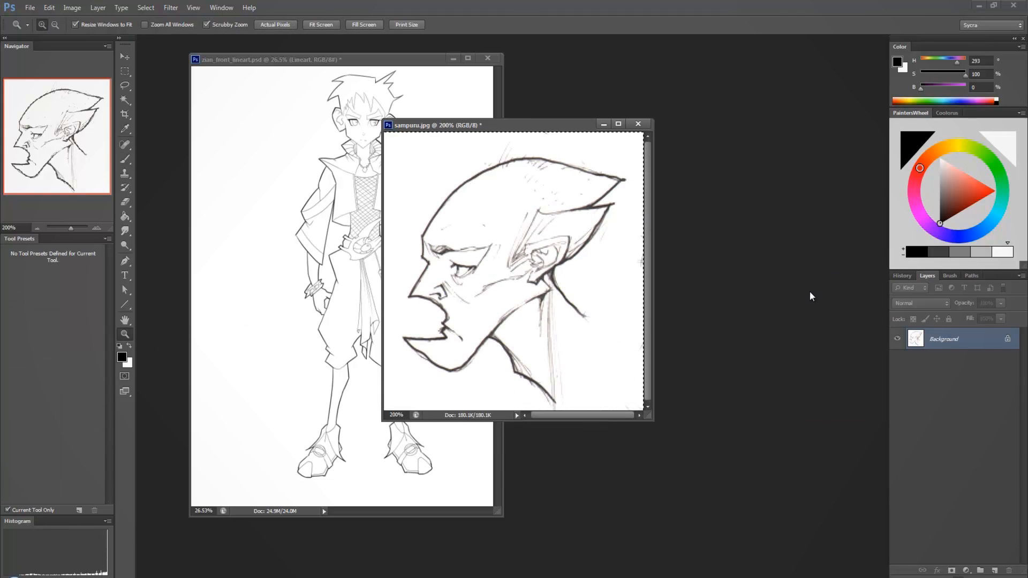
{"action": "key", "text": "ctrl+z"}
{"action": "left_click", "coordinate": [423, 156]}
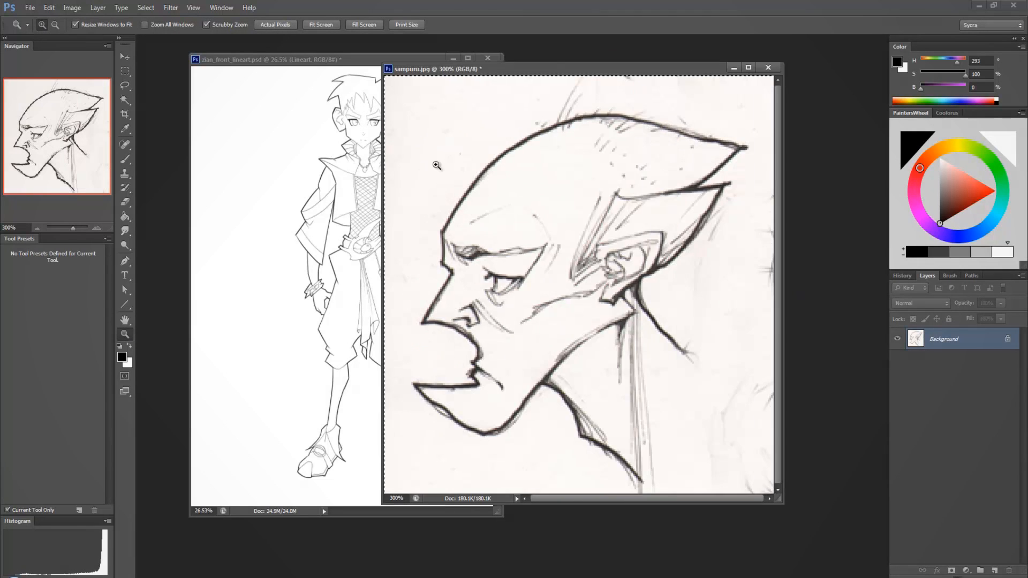
{"action": "left_click", "coordinate": [437, 166]}
{"action": "left_click", "coordinate": [473, 153]}
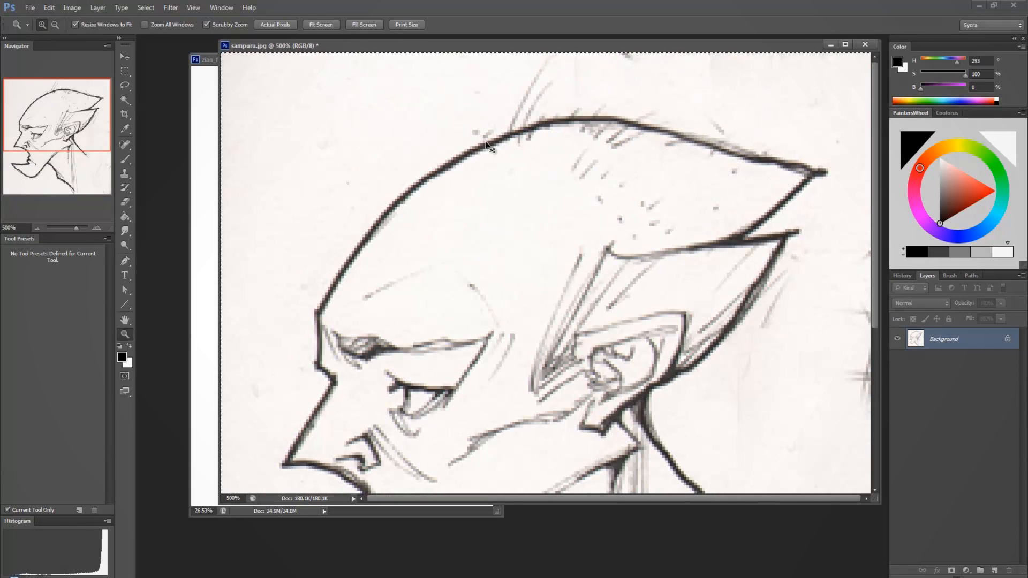
{"action": "key", "text": "ctrl+z"}
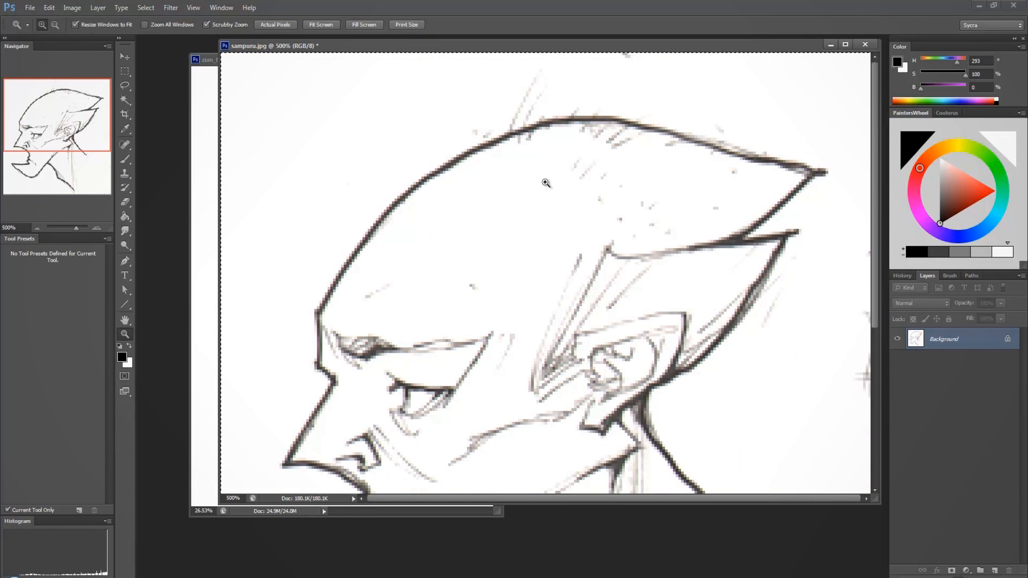
Zoom the sketch back out to 200%, then reposition its window and enlarge it around the image.
{"action": "right_click", "coordinate": [557, 205]}
{"action": "left_click", "coordinate": [577, 212]}
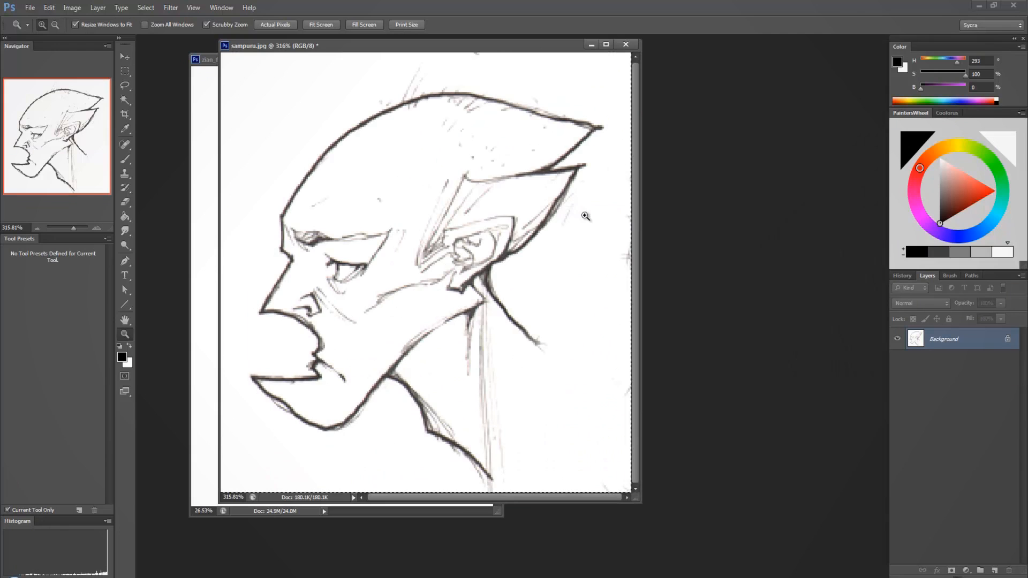
{"action": "right_click", "coordinate": [454, 177]}
{"action": "left_click", "coordinate": [510, 239]}
{"action": "right_click", "coordinate": [458, 112]}
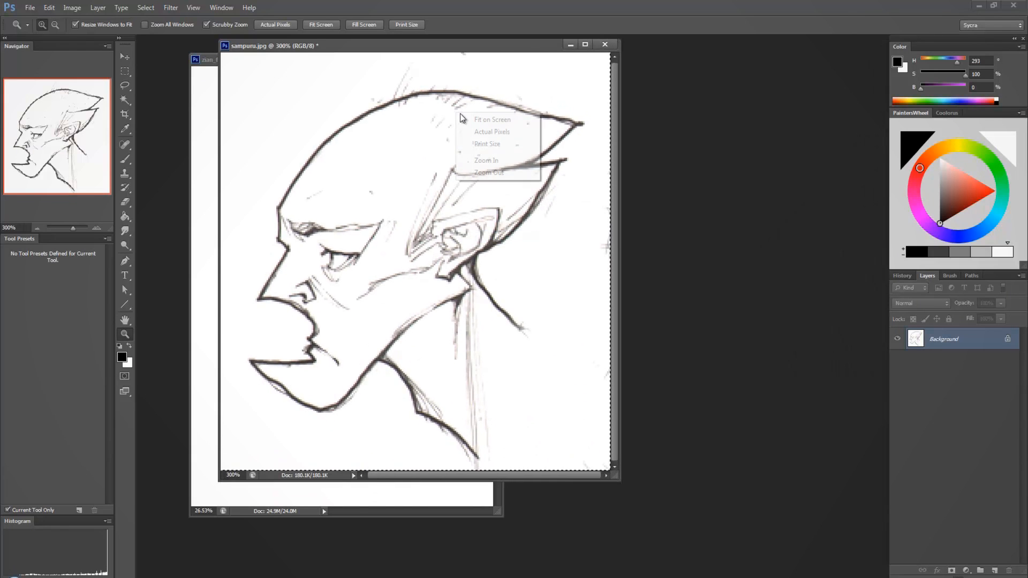
{"action": "left_click", "coordinate": [500, 173]}
{"action": "left_click_drag", "start_coordinate": [414, 47], "coordinate": [552, 117]}
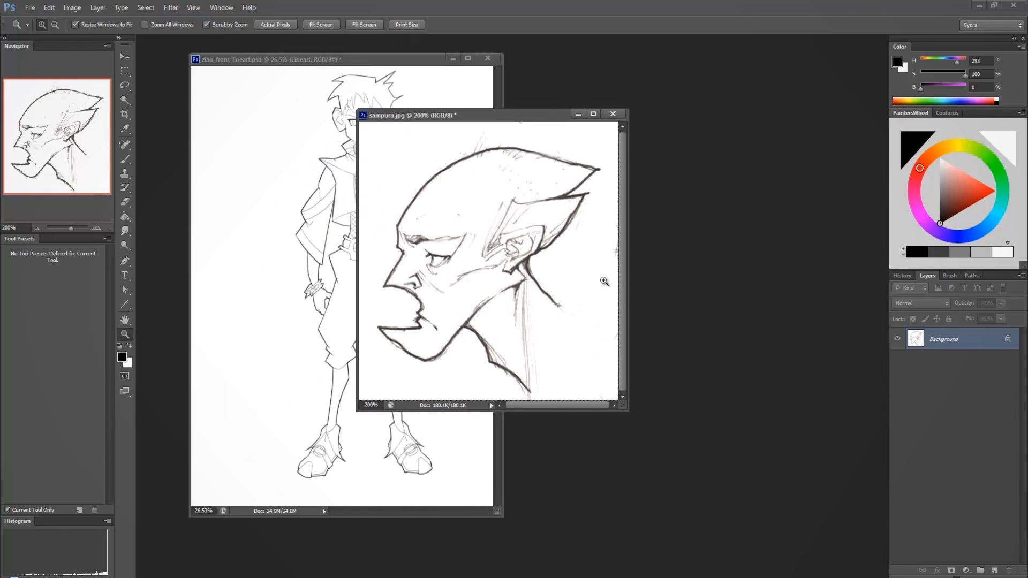
{"action": "left_click_drag", "start_coordinate": [630, 412], "coordinate": [797, 521]}
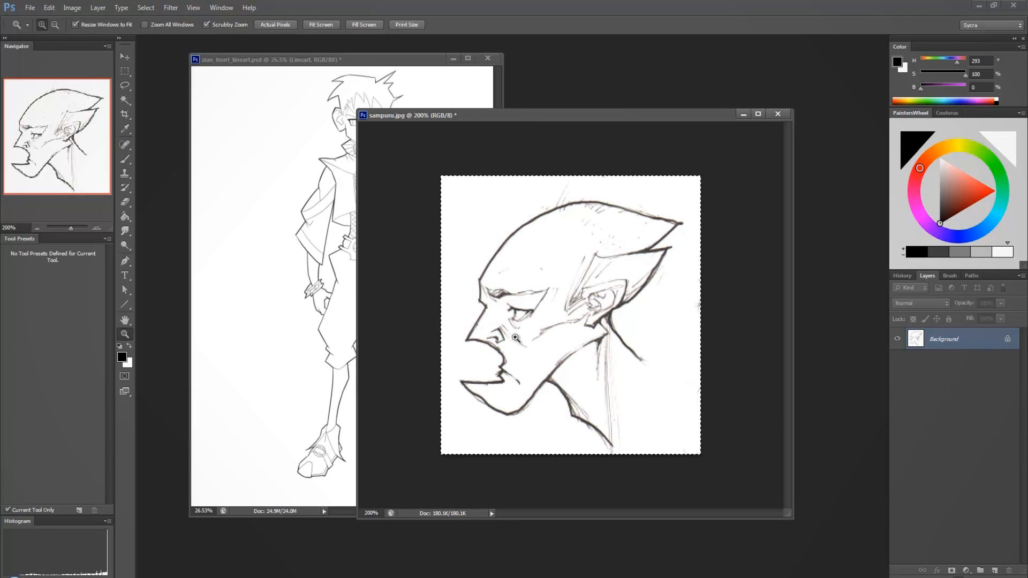
Duplicate the Background layer of the levels-adjusted sketch.
{"action": "left_click_drag", "start_coordinate": [975, 342], "coordinate": [995, 570]}
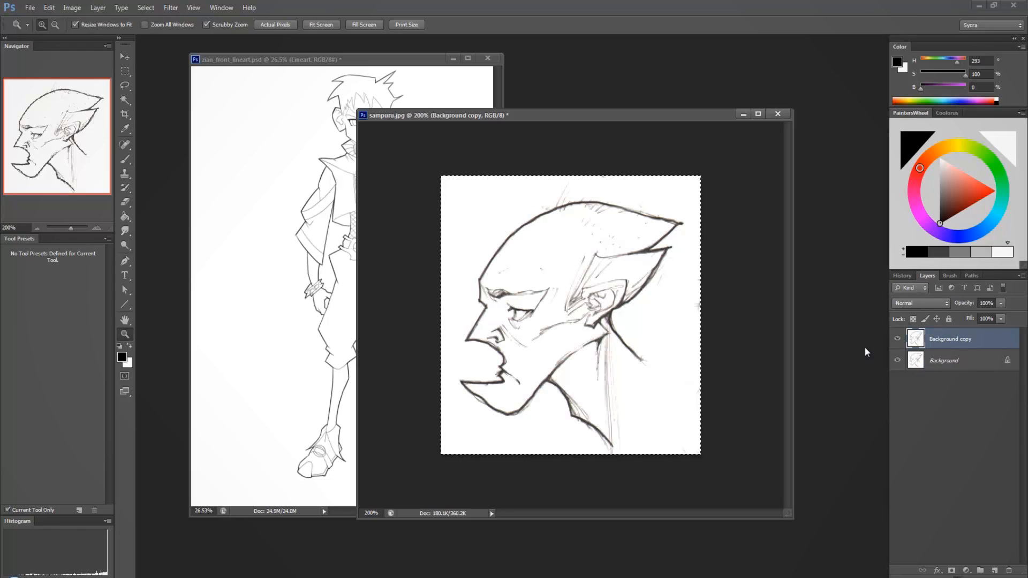
{"action": "left_click", "coordinate": [919, 367]}
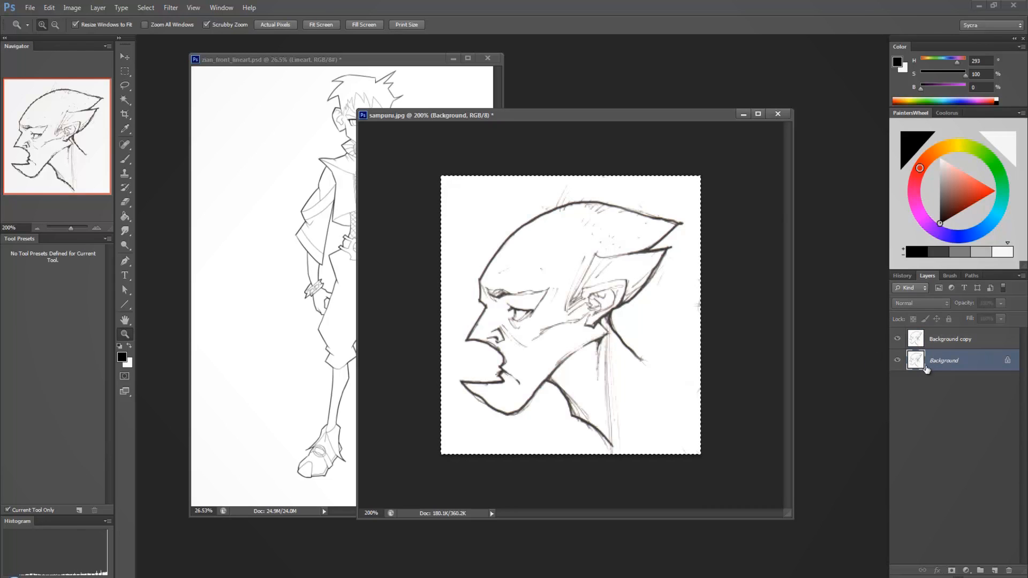
{"action": "left_click", "coordinate": [994, 570]}
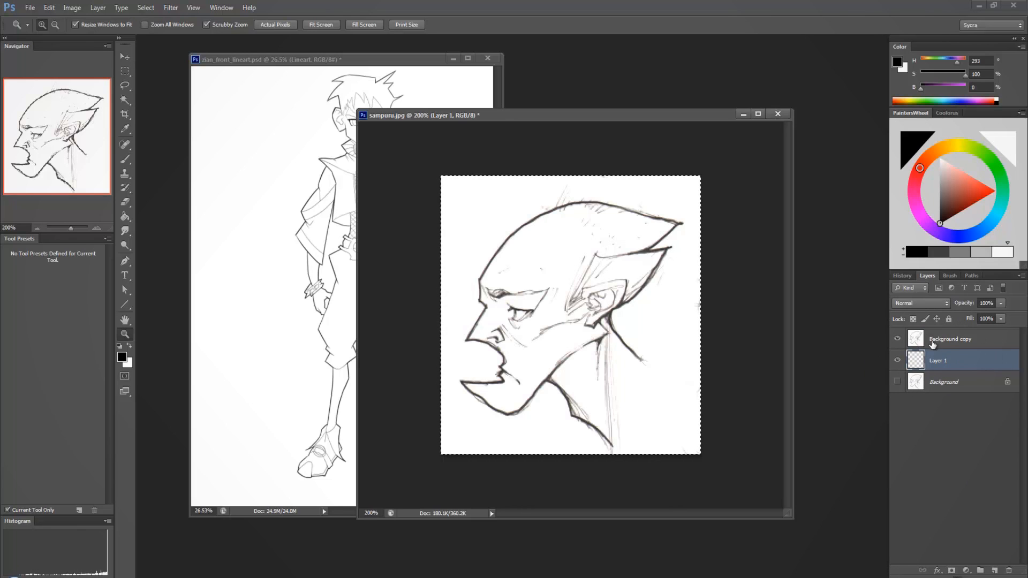
{"action": "left_click", "coordinate": [933, 341]}
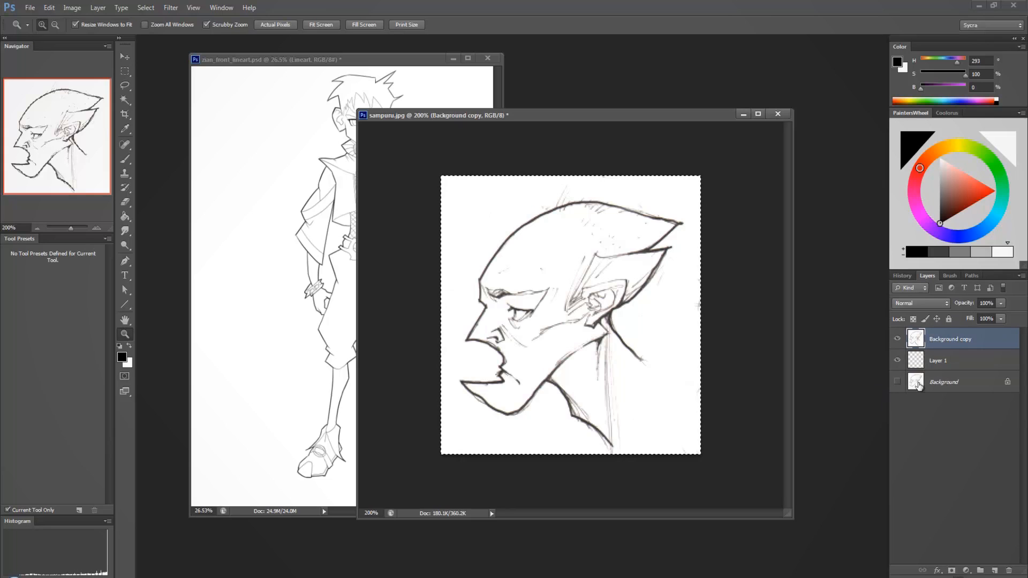
{"action": "left_click", "coordinate": [897, 361]}
{"action": "left_click", "coordinate": [897, 339]}
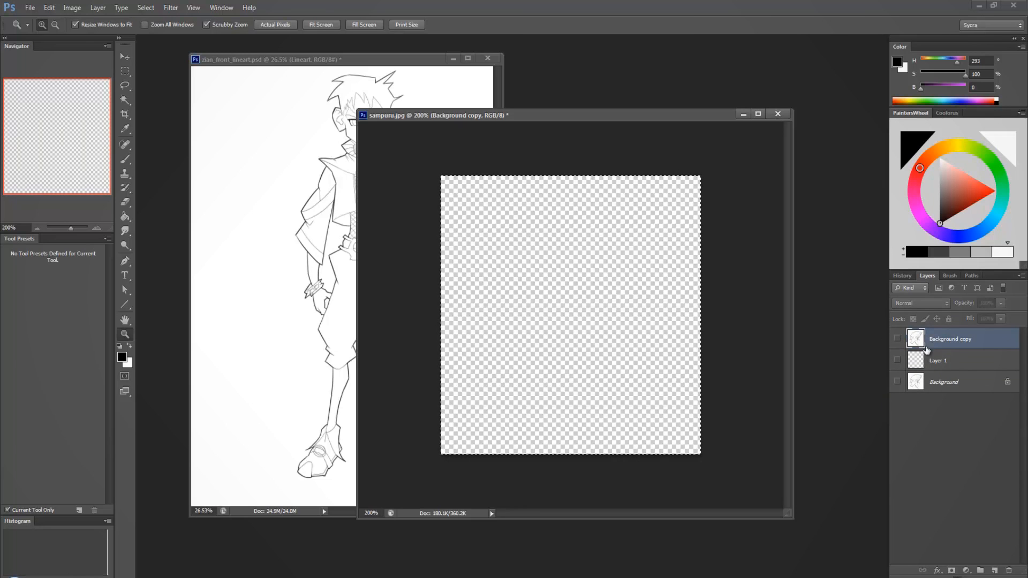
{"action": "left_click", "coordinate": [932, 362], "text": "shift"}
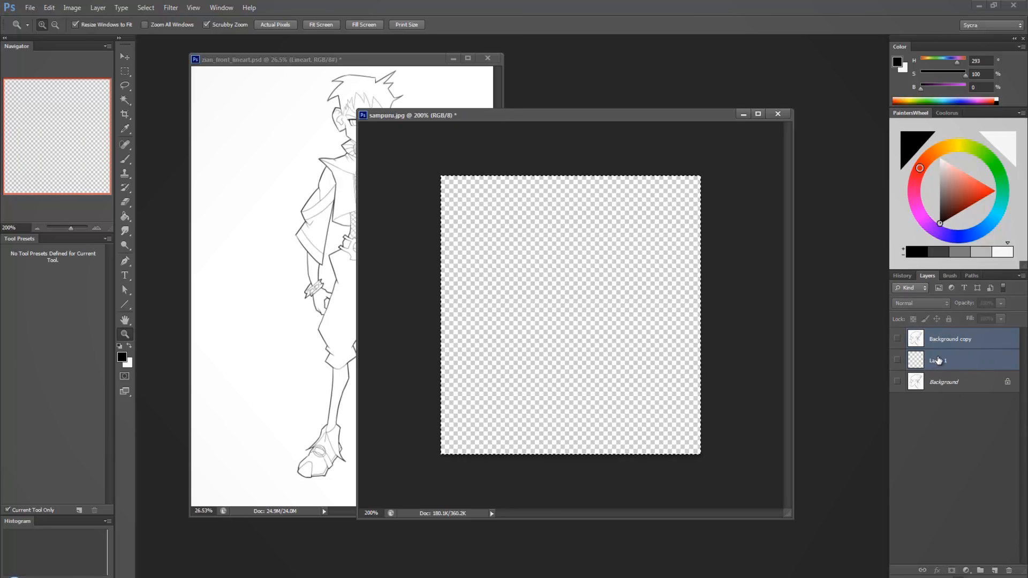
{"action": "mouse_move", "coordinate": [931, 362]}
{"action": "left_mouse_down"}
{"action": "mouse_move", "coordinate": [980, 530]}
{"action": "mouse_move", "coordinate": [1010, 569]}
{"action": "left_mouse_up"}
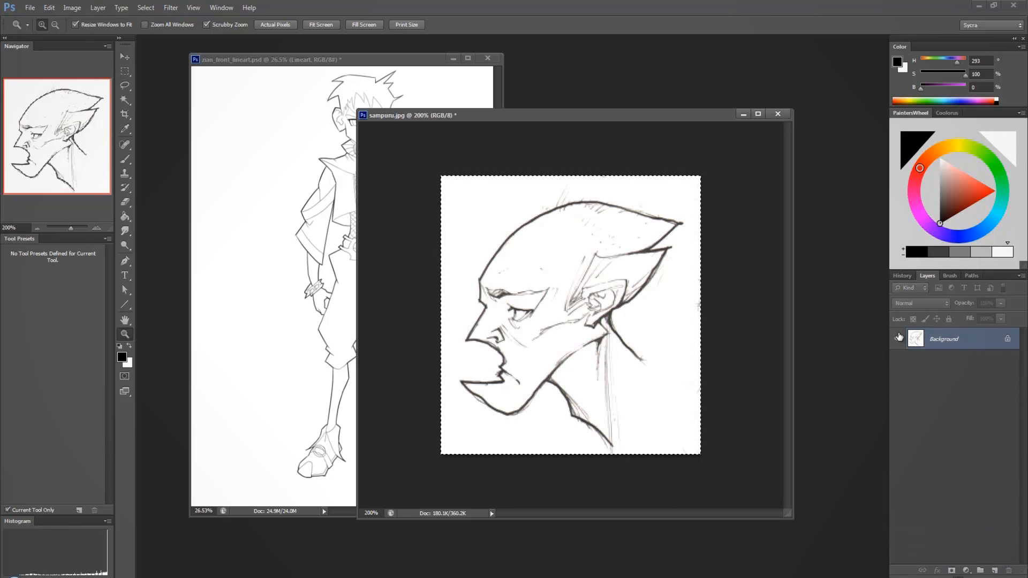
{"action": "key", "text": "ctrl+j"}
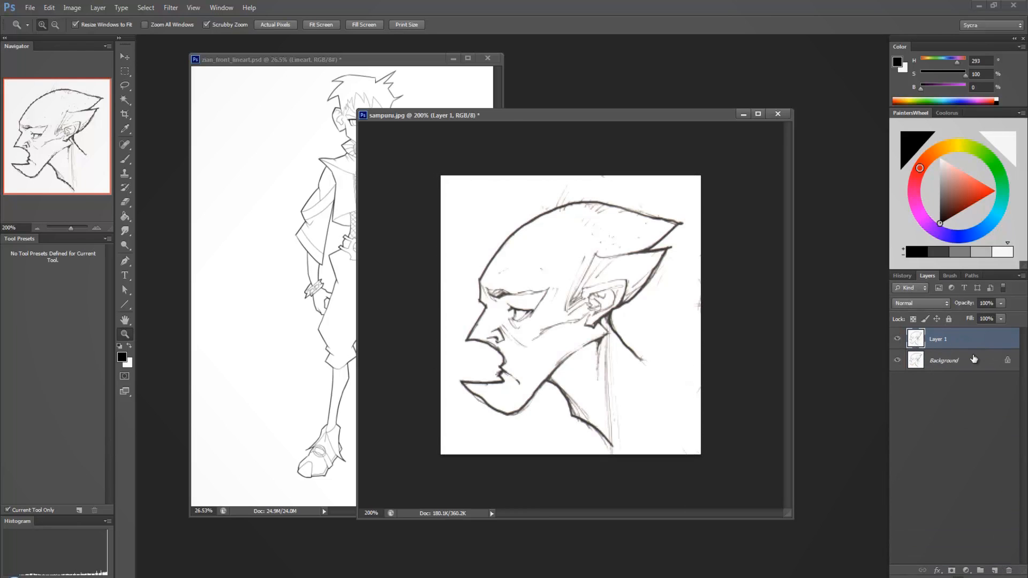
{"action": "key", "text": "ctrl+z"}
Duplicate the Background layer and add an empty layer between the original and its copy.
{"action": "left_click_drag", "start_coordinate": [942, 341], "coordinate": [993, 571]}
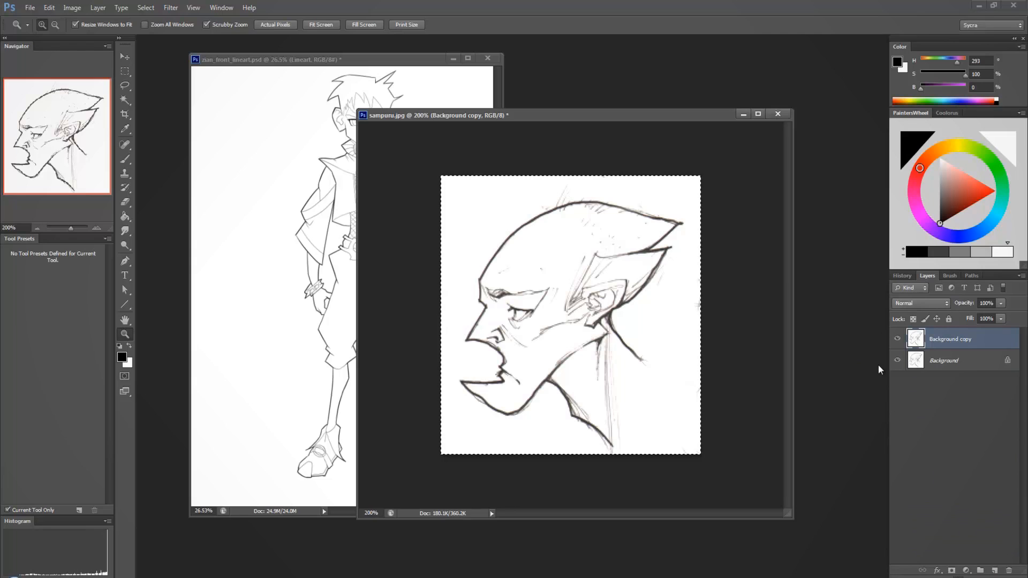
{"action": "left_click", "coordinate": [967, 361]}
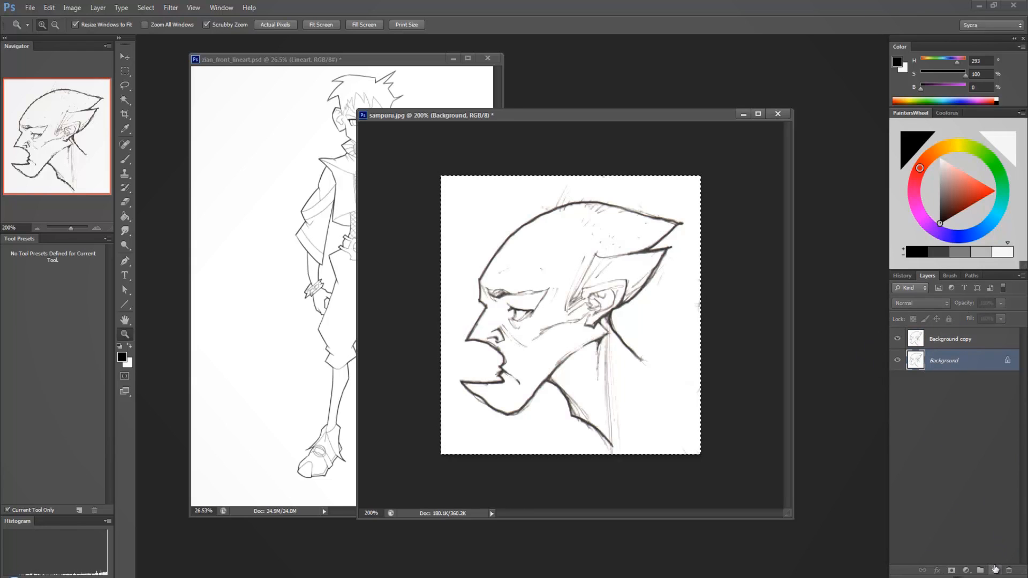
{"action": "left_click", "coordinate": [995, 569]}
{"action": "left_click", "coordinate": [946, 346]}
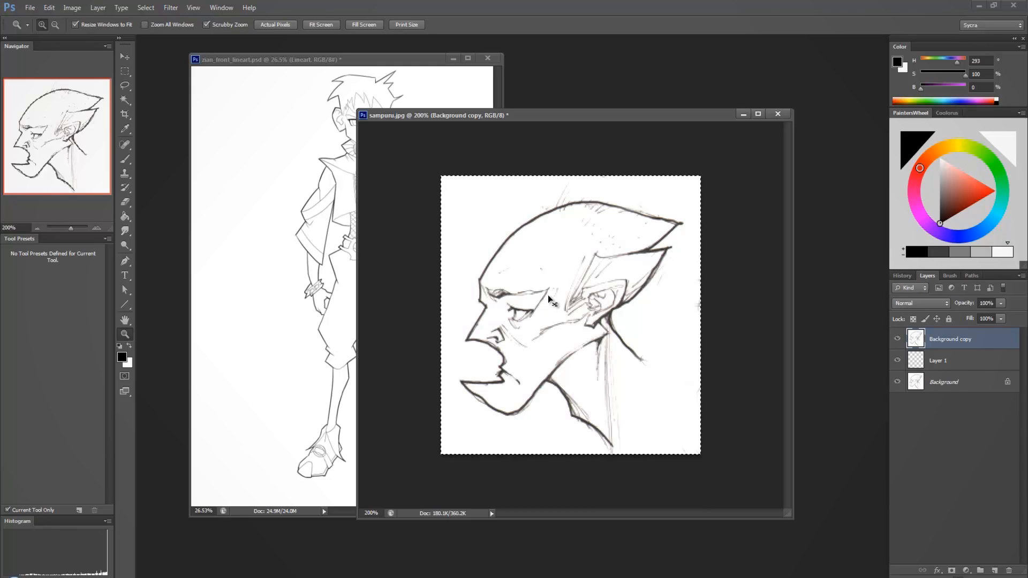
Cut the sketch from the Background copy layer, hide the original Background, and fill the emptied copy with black.
{"action": "key", "text": "ctrl+x"}
{"action": "left_click", "coordinate": [932, 363]}
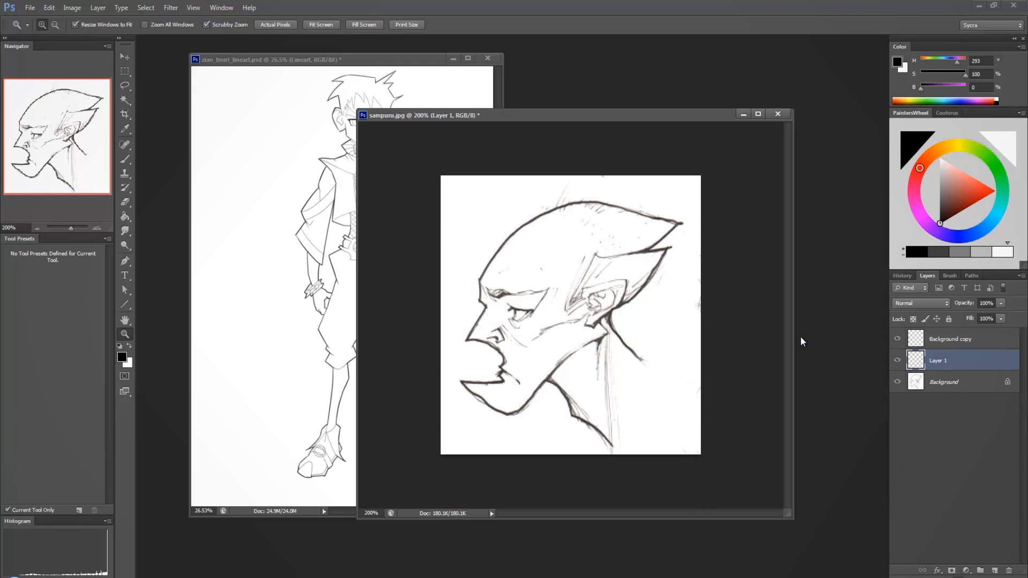
{"action": "left_click", "coordinate": [898, 383]}
{"action": "left_click", "coordinate": [947, 340]}
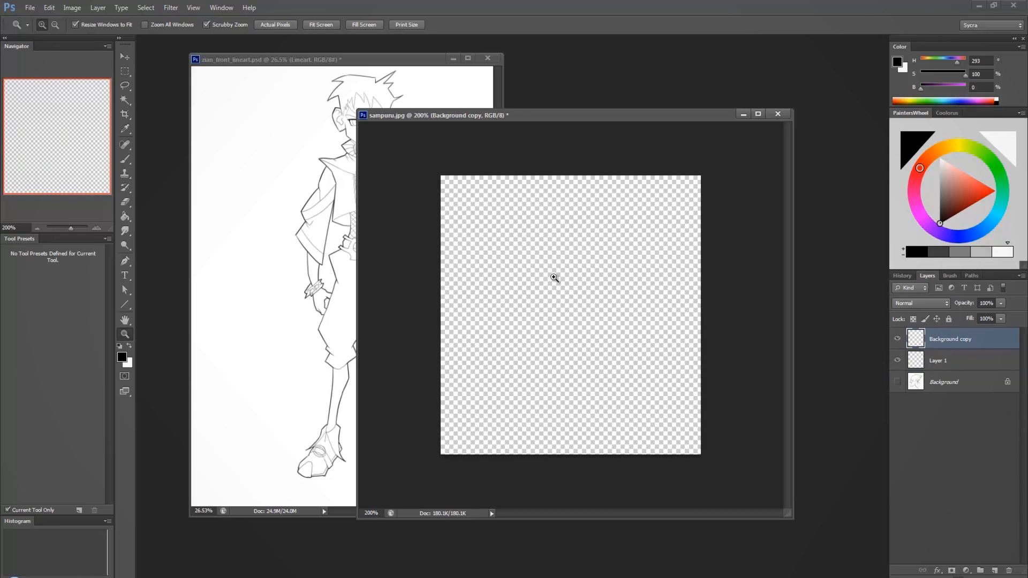
{"action": "key", "text": "alt+BackSpace"}
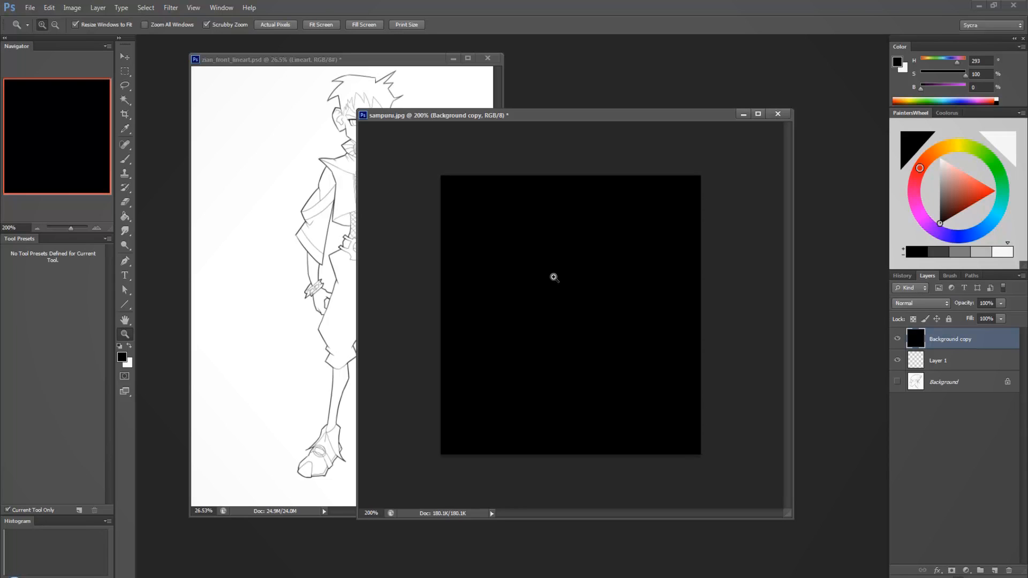
Paste the cut sketch into a Quick Mask, turn it into a selection, delete the selected black from the Background copy layer, and deselect.
{"action": "key", "text": "q"}
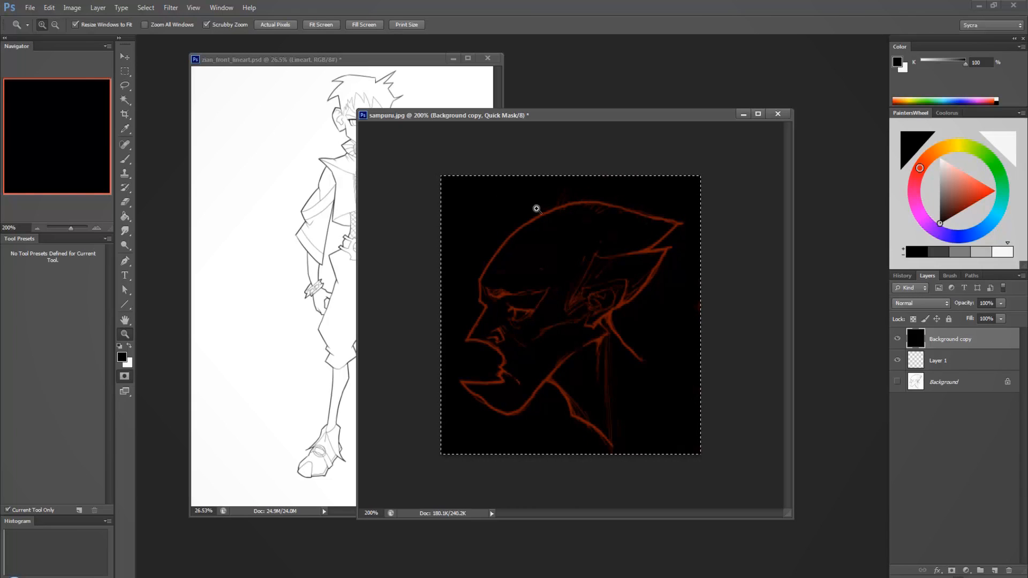
{"action": "key", "text": "q"}
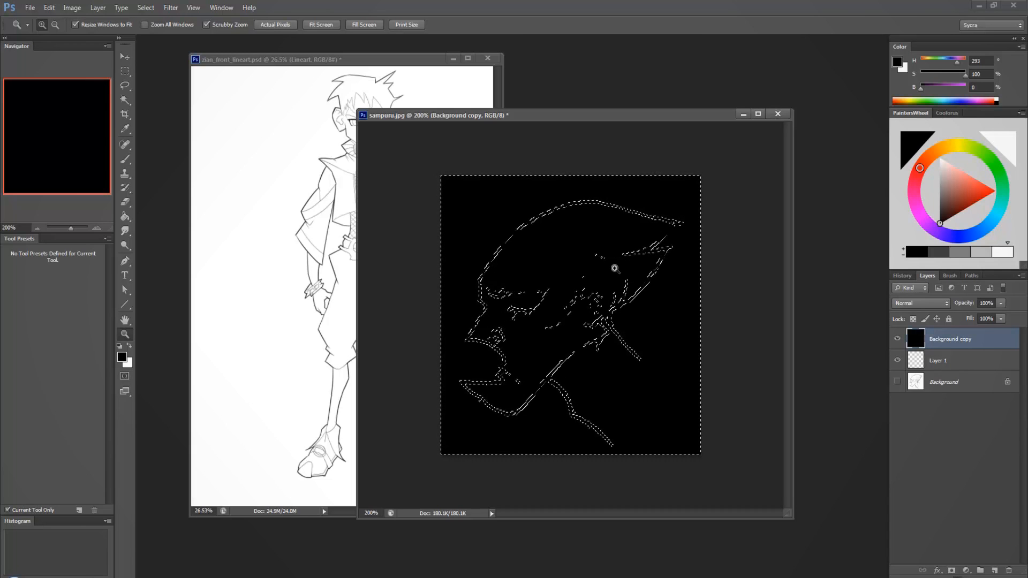
{"action": "key", "text": "Delete"}
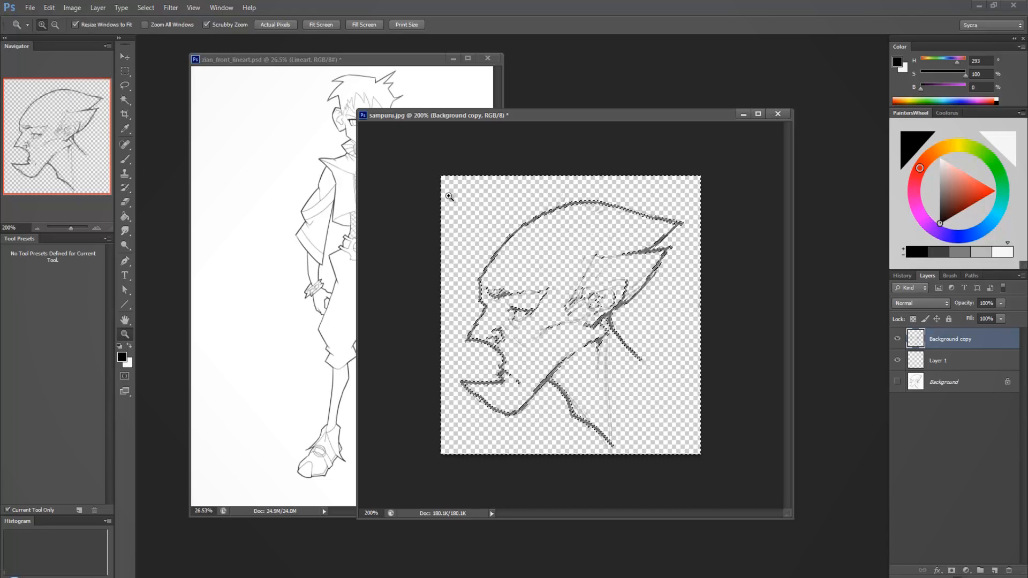
{"action": "left_click", "coordinate": [125, 72]}
{"action": "left_click", "coordinate": [423, 152]}
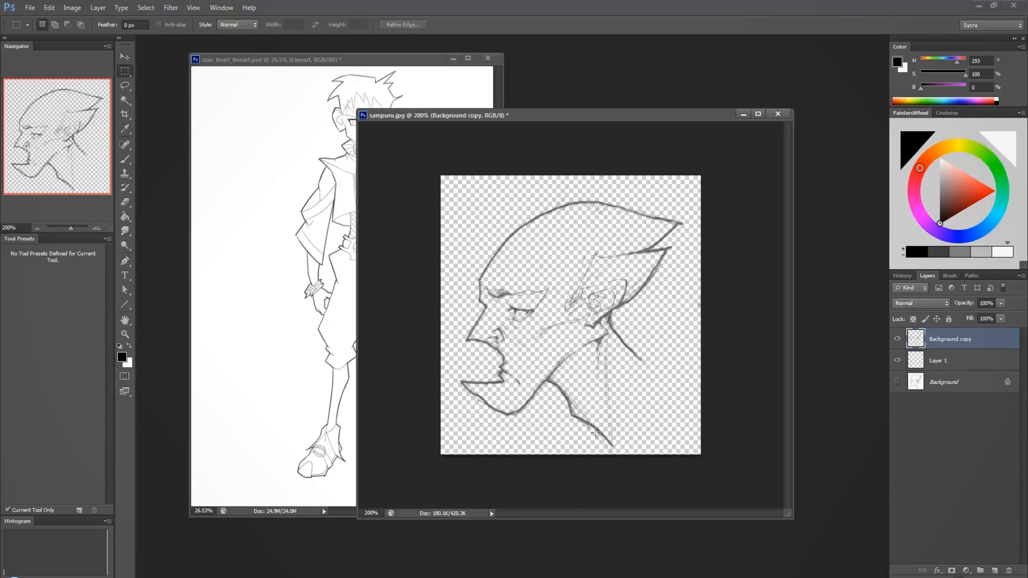
Fill the empty Layer 1 beneath the extracted lines with white.
{"action": "left_click", "coordinate": [928, 362]}
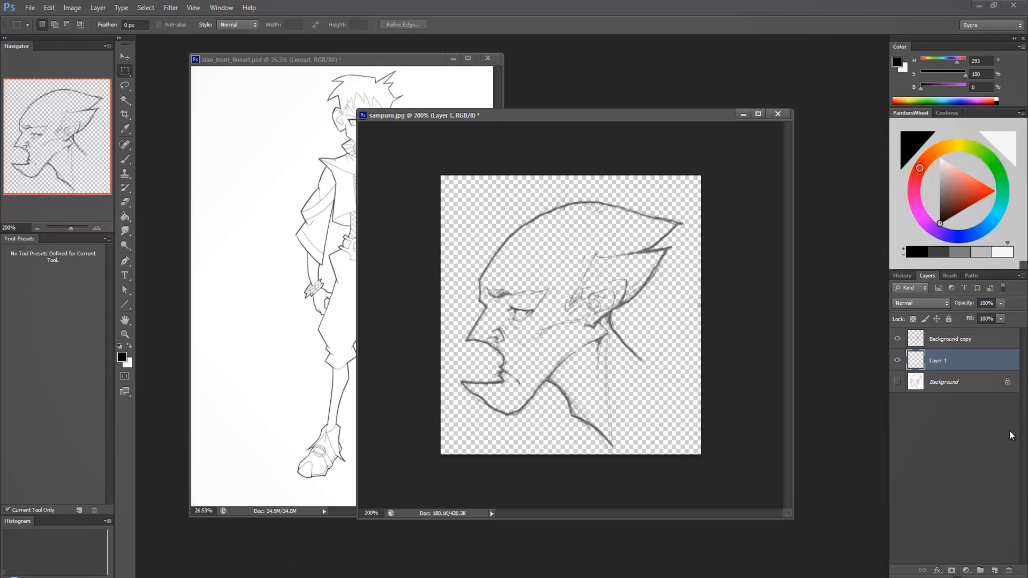
{"action": "left_click", "coordinate": [897, 339]}
{"action": "left_click", "coordinate": [897, 339]}
{"action": "key", "text": "ctrl+BackSpace"}
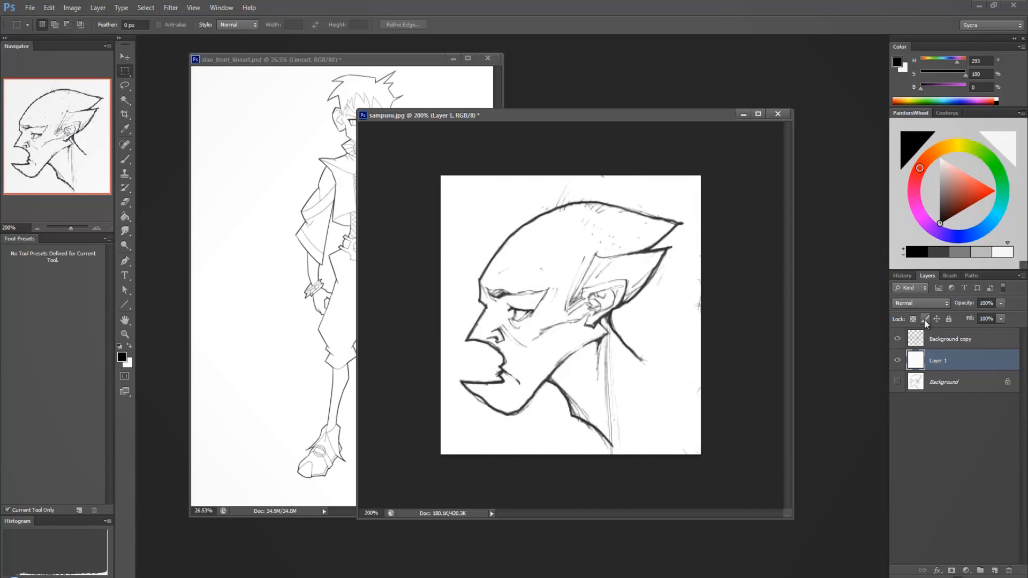
Show the Background layer again and check the extracted lines by hiding and reshowing the Background copy layer.
{"action": "left_click", "coordinate": [943, 383]}
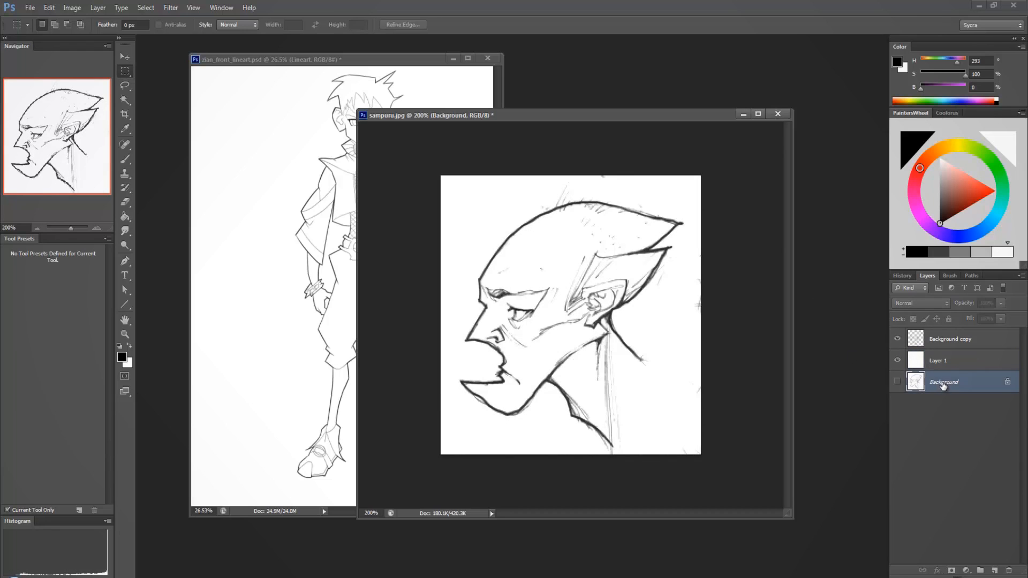
{"action": "left_click", "coordinate": [899, 382]}
{"action": "left_click", "coordinate": [898, 358]}
{"action": "left_click", "coordinate": [938, 361]}
{"action": "left_click", "coordinate": [945, 341]}
{"action": "left_click", "coordinate": [897, 339]}
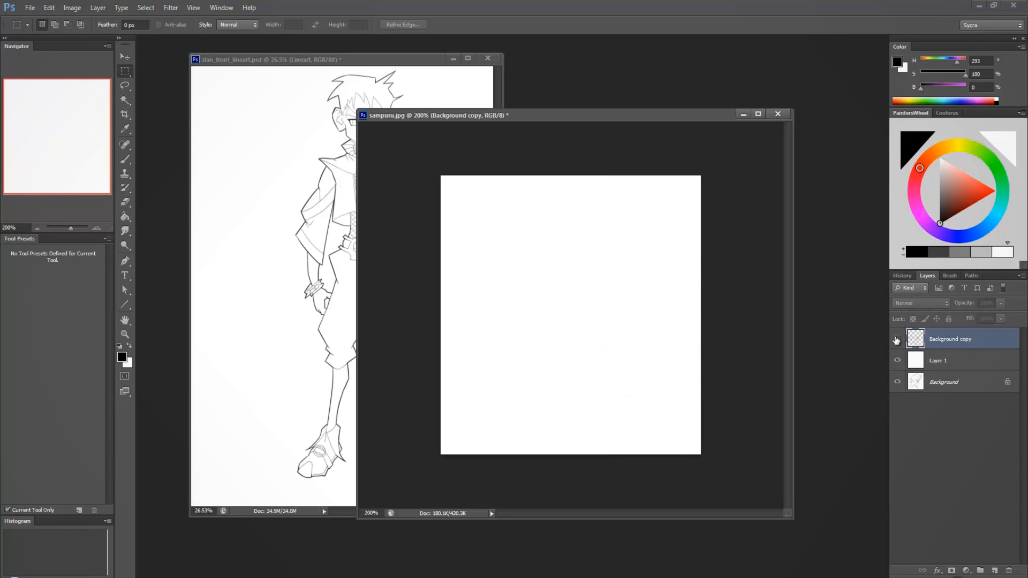
{"action": "left_click", "coordinate": [897, 339]}
Lock the Background copy layer's transparent pixels, try recoloring its lines red-orange with the Brush, and undo the painting.
{"action": "left_click", "coordinate": [913, 319]}
{"action": "left_click", "coordinate": [994, 190]}
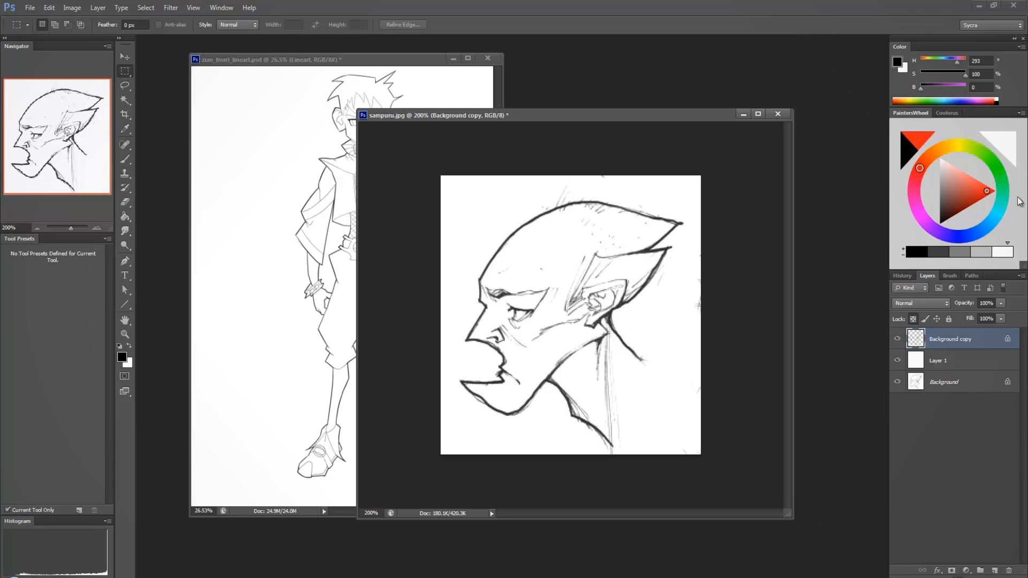
{"action": "left_click", "coordinate": [124, 159]}
{"action": "mouse_move", "coordinate": [459, 181]}
{"action": "left_mouse_down"}
{"action": "mouse_move", "coordinate": [568, 399]}
{"action": "mouse_move", "coordinate": [593, 407]}
{"action": "left_mouse_up"}
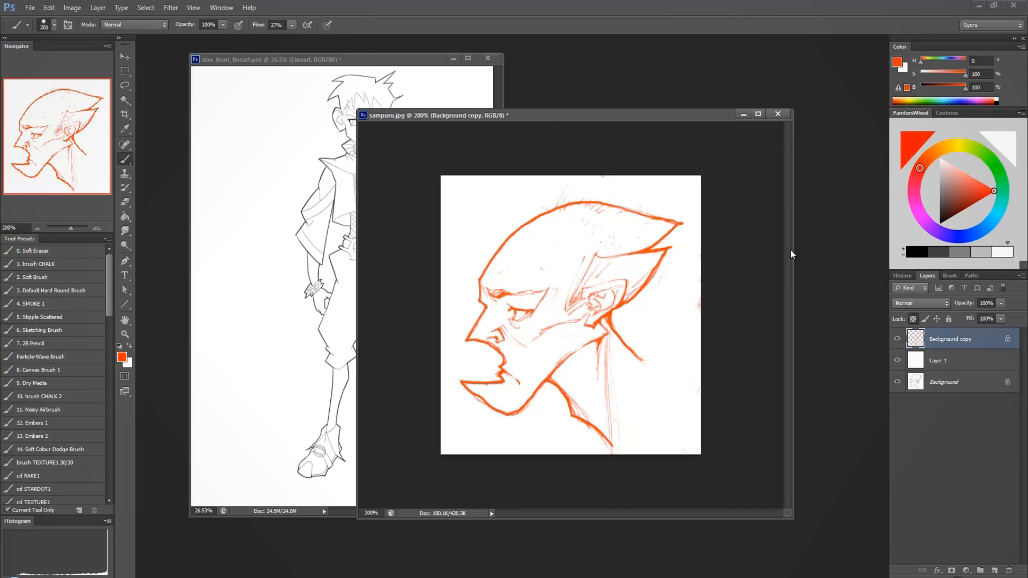
{"action": "key", "text": "ctrl+z"}
Switch to the full-body character drawing zian_front_lineart.psd.
{"action": "left_click", "coordinate": [365, 57]}
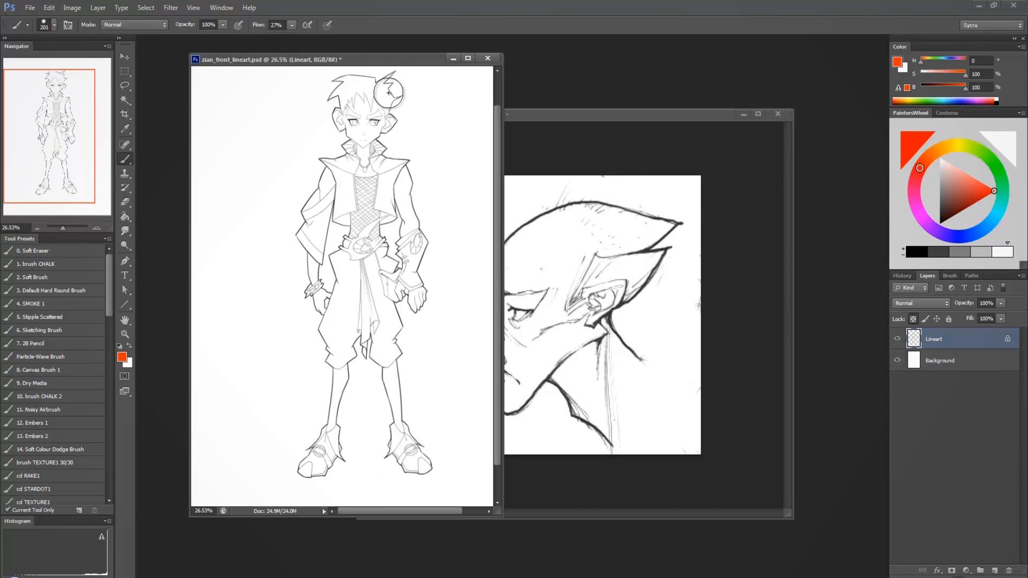